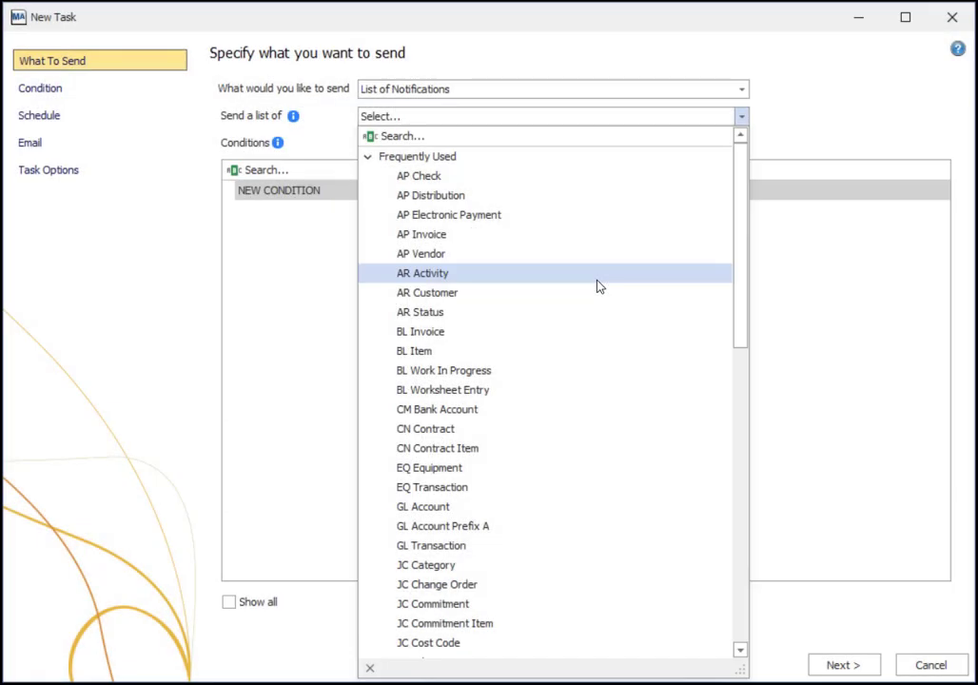
# - Send a list of AR Activity records based on a new condition and continue to the condition setup
pyautogui.click(597, 281)
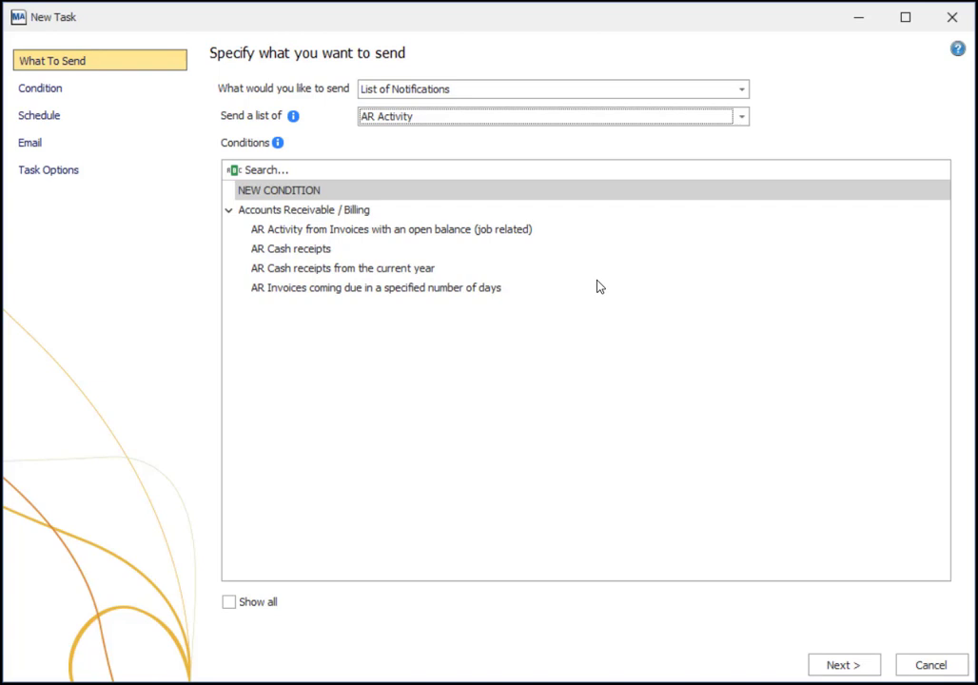
pyautogui.click(720, 201)
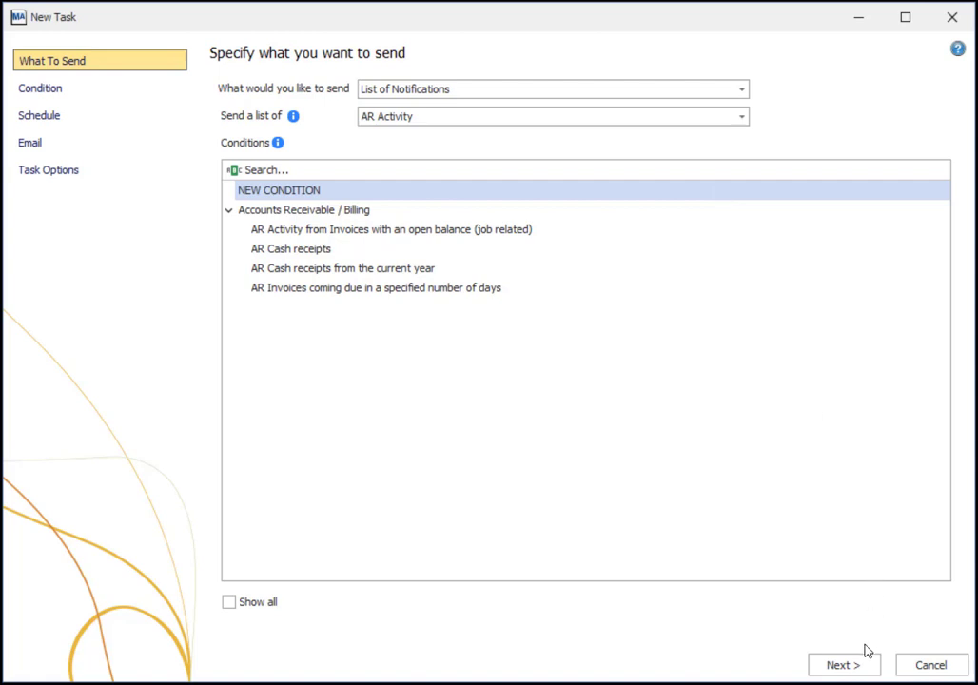
pyautogui.click(849, 665)
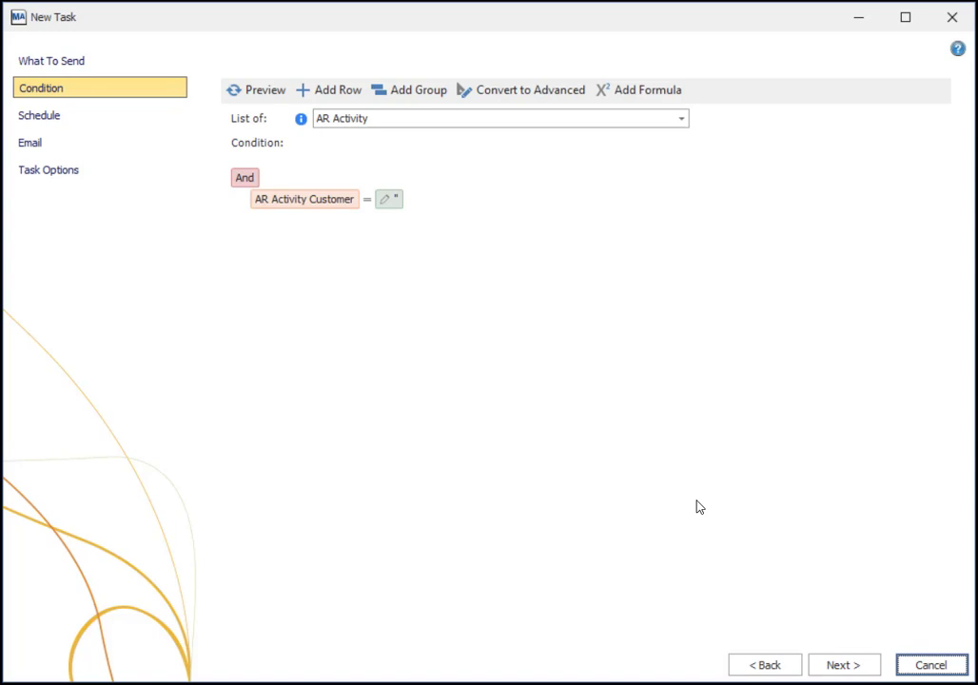
# - Set the first condition to AR Activity Activity Type equals Cash receipt
pyautogui.click(266, 202)
pyautogui.click(261, 240)
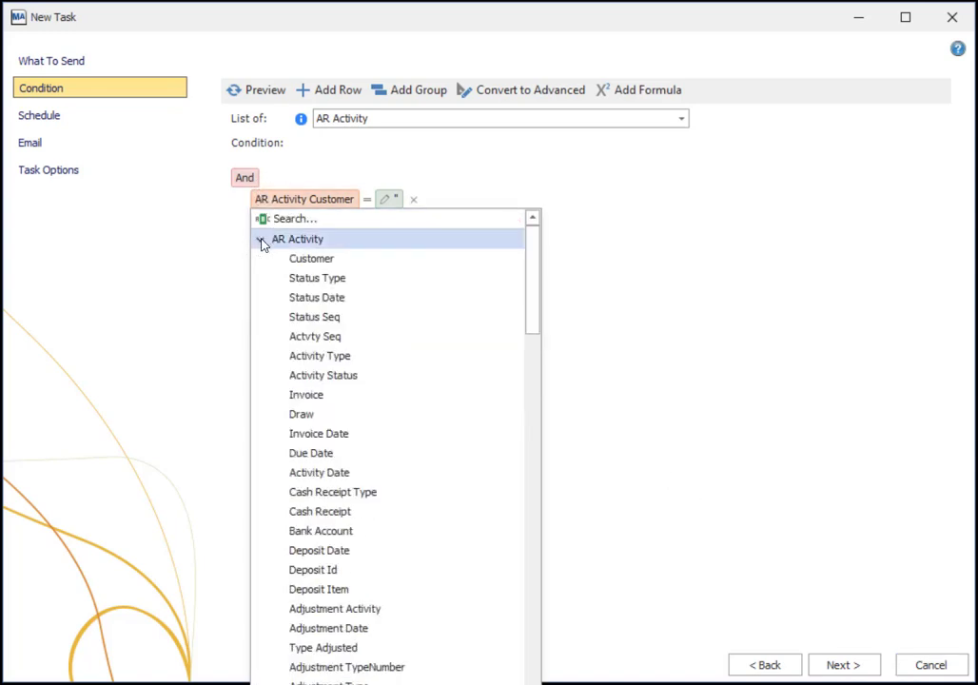
pyautogui.click(396, 356)
pyautogui.click(411, 202)
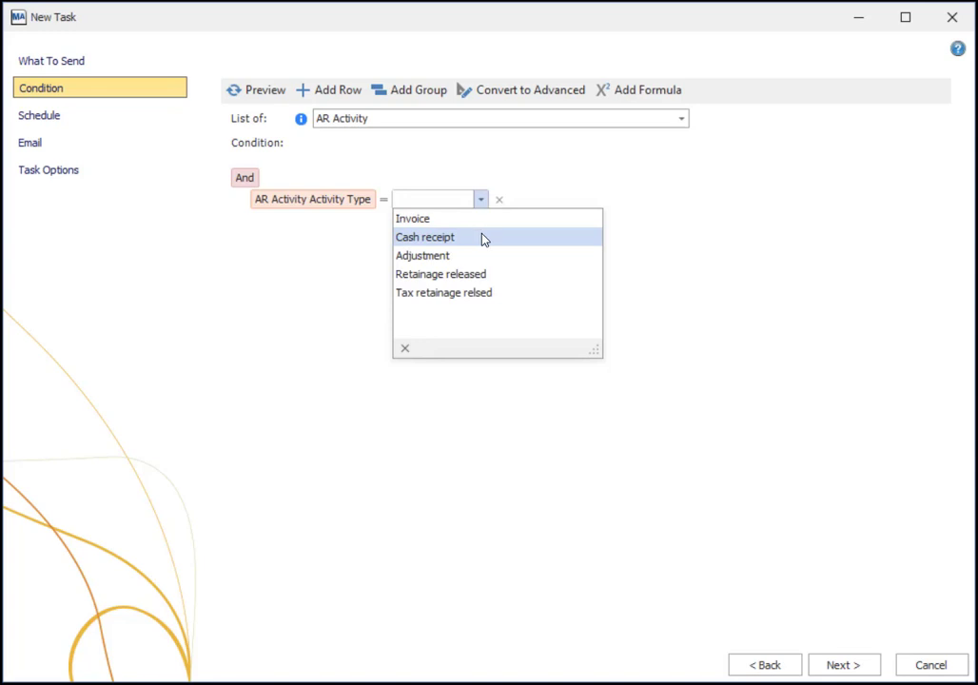
pyautogui.click(483, 238)
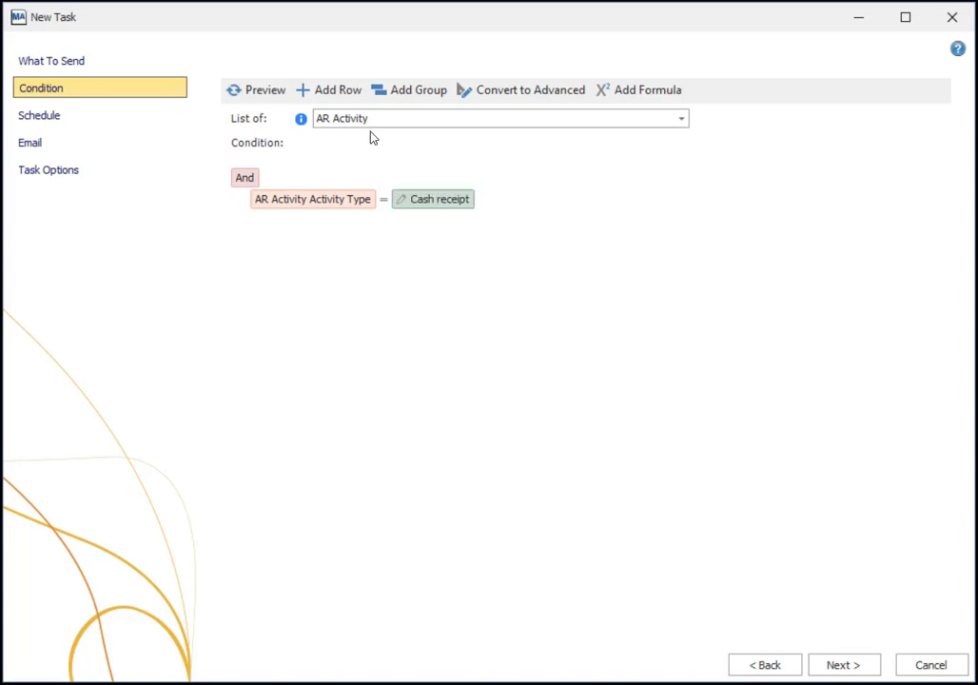
# - Add a second condition row that uses the AR Activity Activity Date field
pyautogui.click(337, 92)
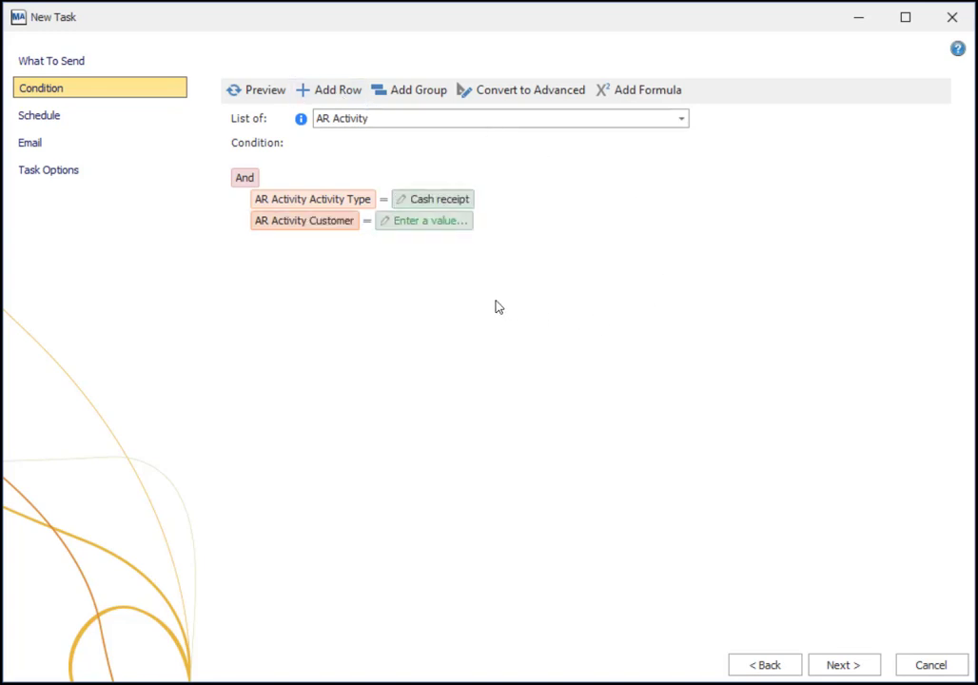
pyautogui.click(321, 222)
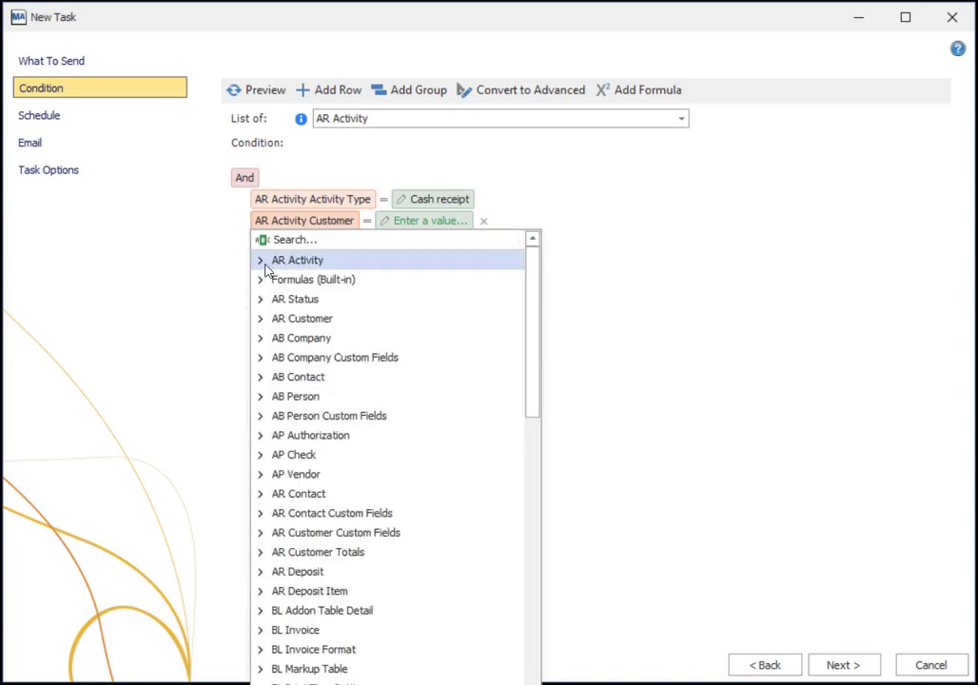
pyautogui.click(260, 260)
pyautogui.click(295, 240)
pyautogui.write('date')
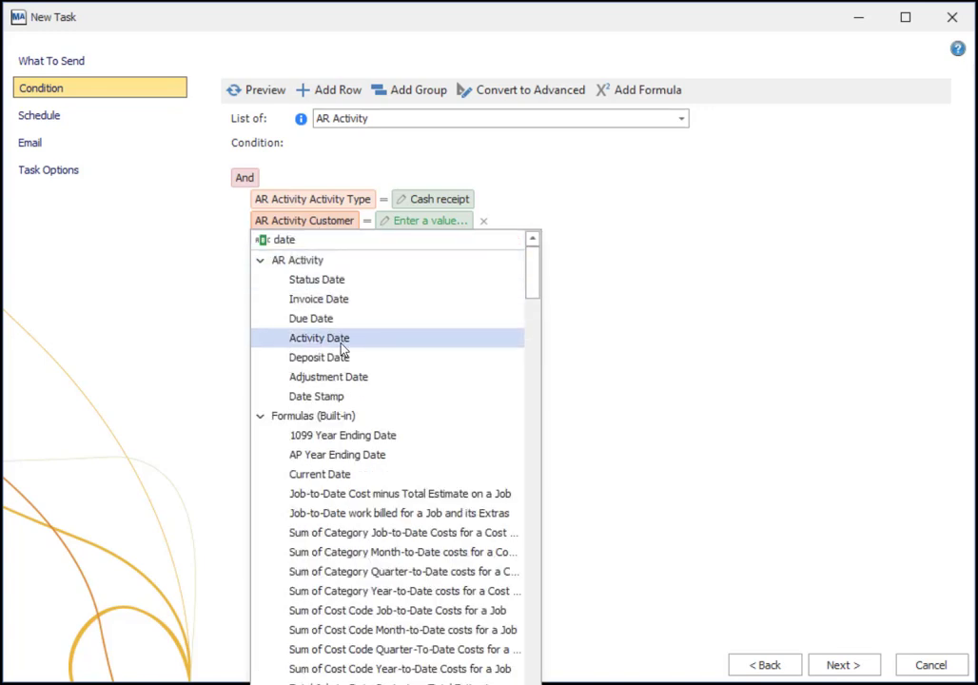
pyautogui.click(340, 346)
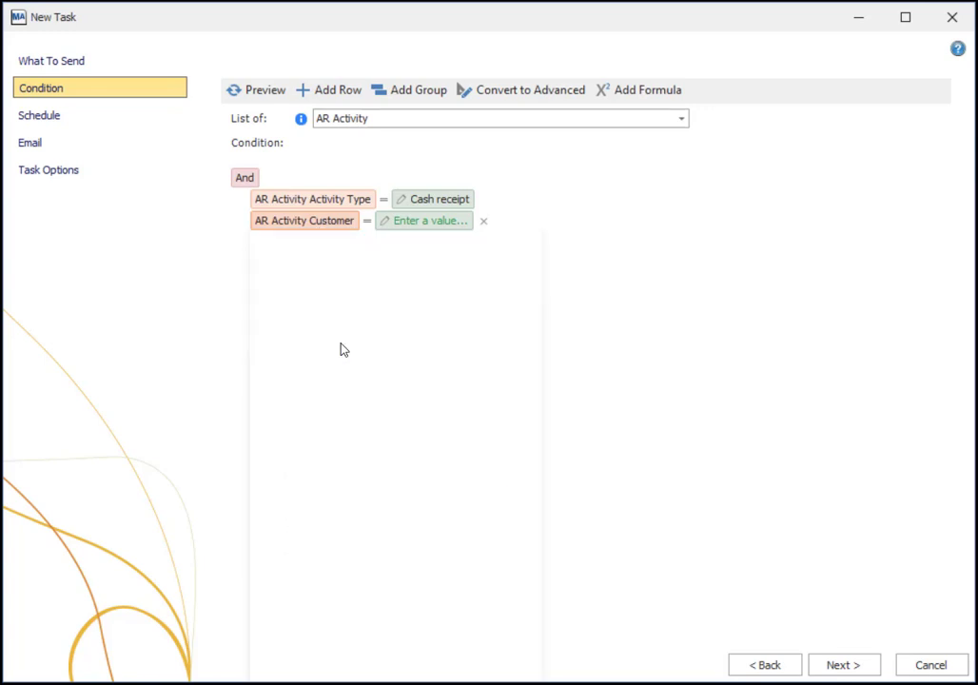
# - Limit the activity date condition to the last 14 days and preview the matching records
pyautogui.click(382, 221)
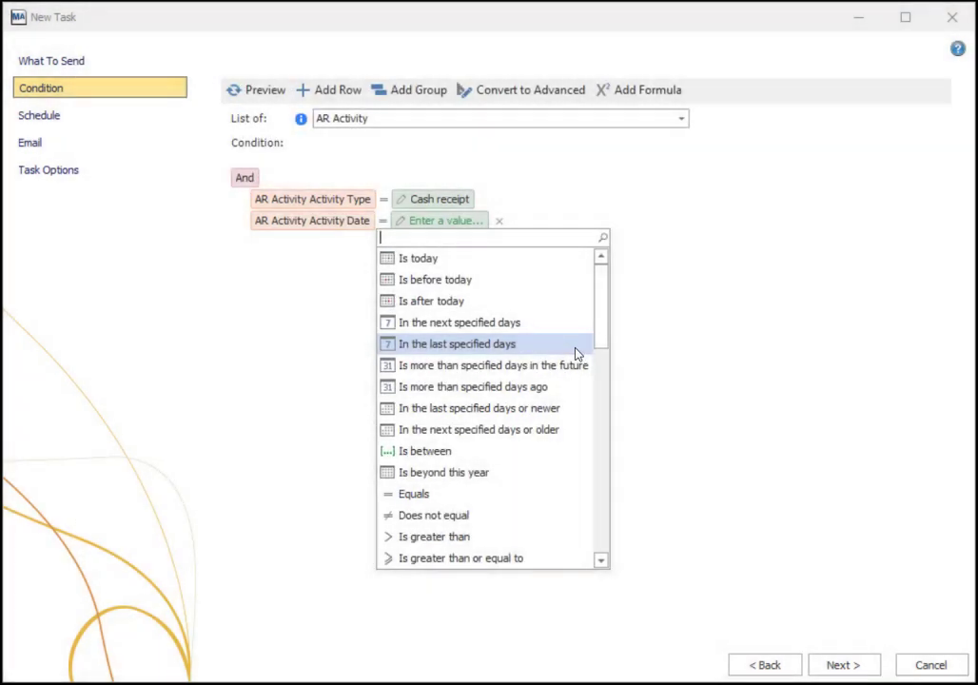
pyautogui.click(575, 344)
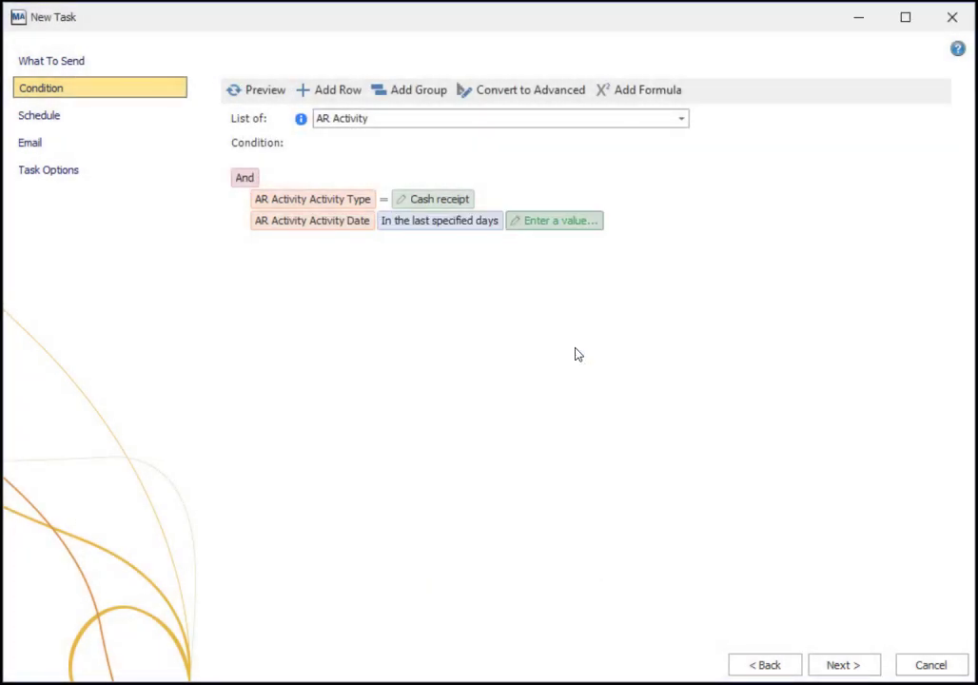
pyautogui.click(553, 226)
pyautogui.write('14')
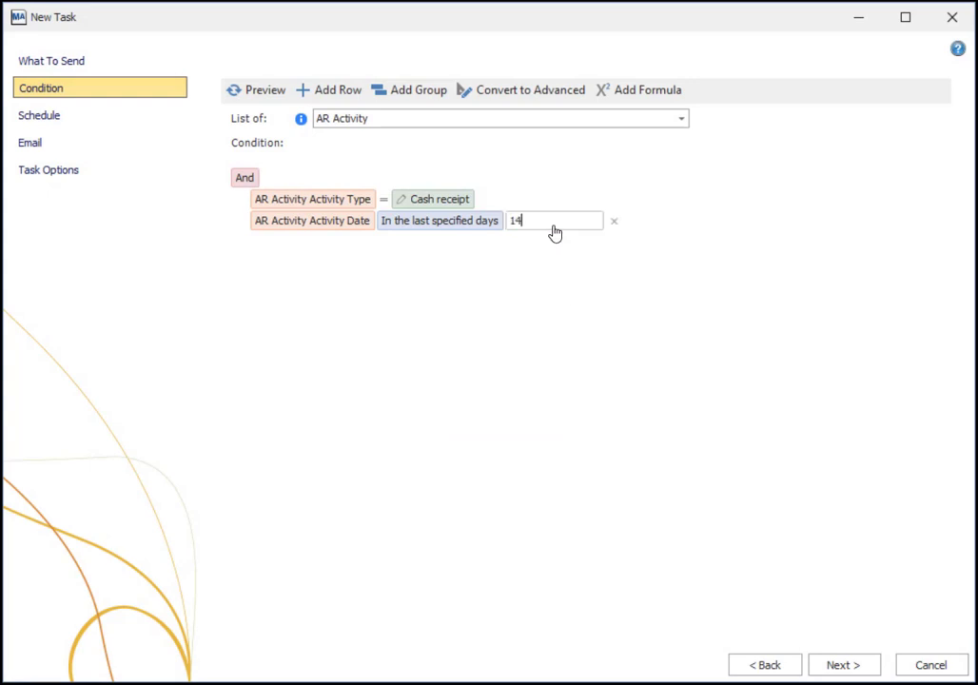
pyautogui.click(630, 248)
pyautogui.click(260, 90)
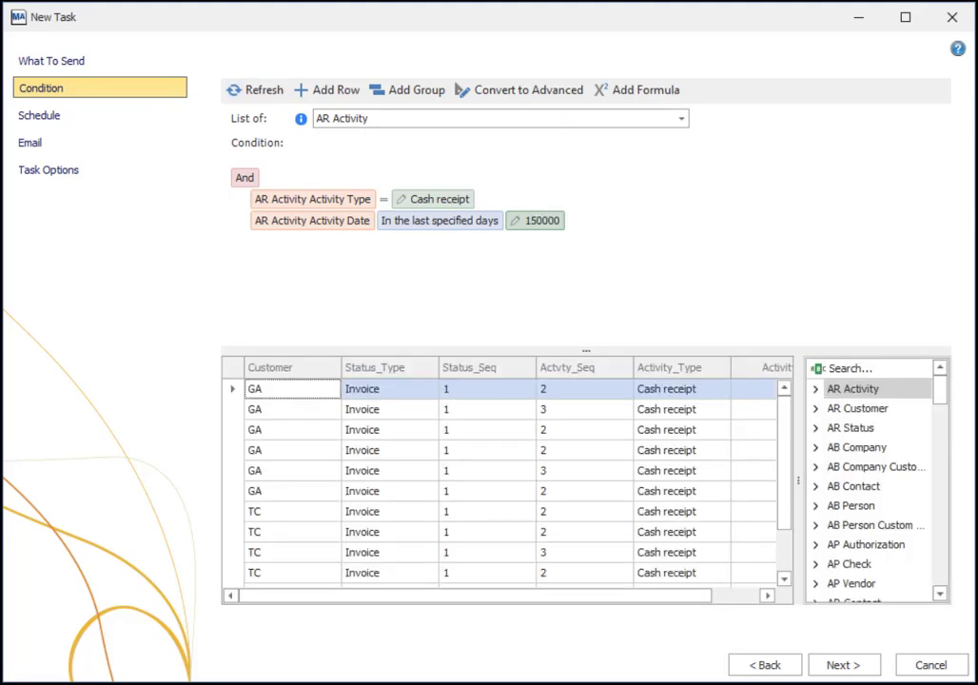
pyautogui.click(788, 18)
# - Schedule the task to run weekly, every 2 weeks on Friday only, at 7:00 AM
pyautogui.click(843, 666)
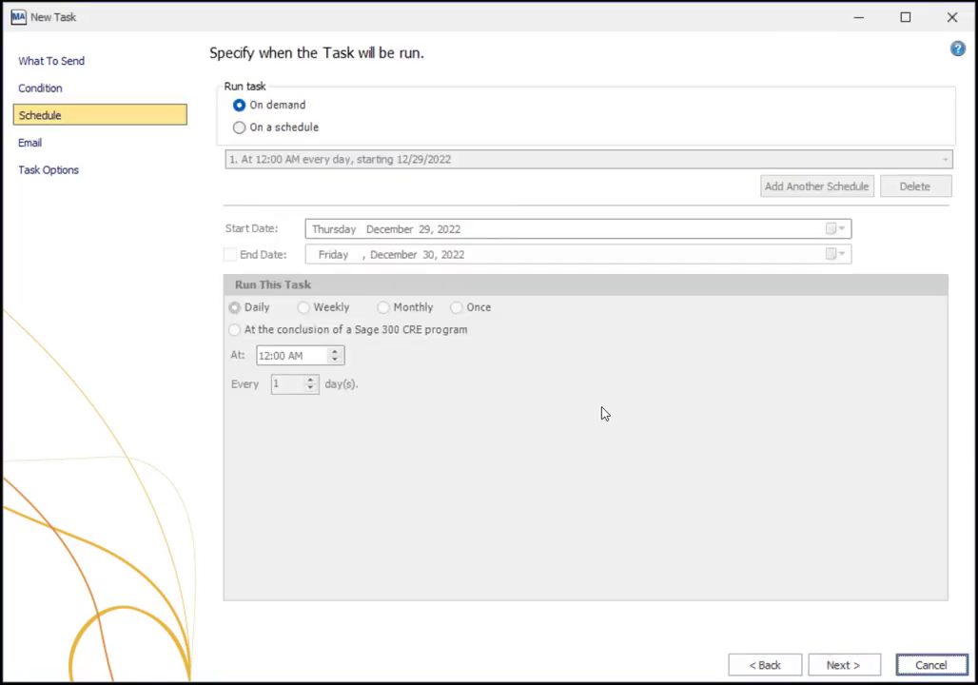
pyautogui.click(238, 126)
pyautogui.click(302, 308)
pyautogui.doubleClick(286, 386)
pyautogui.write('2')
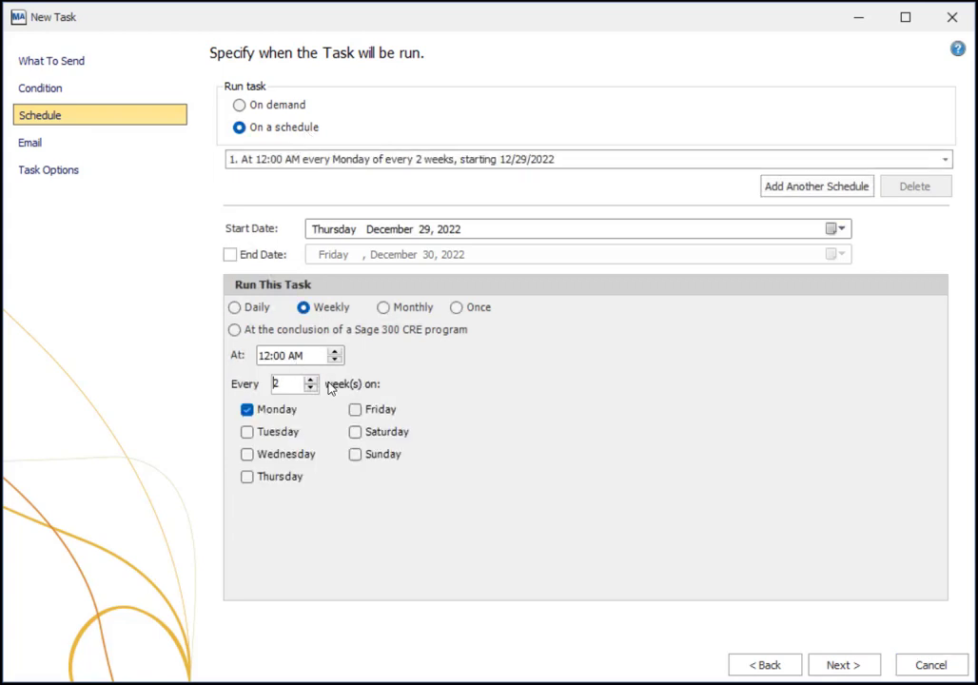
pyautogui.click(355, 409)
pyautogui.click(272, 411)
pyautogui.click(266, 357)
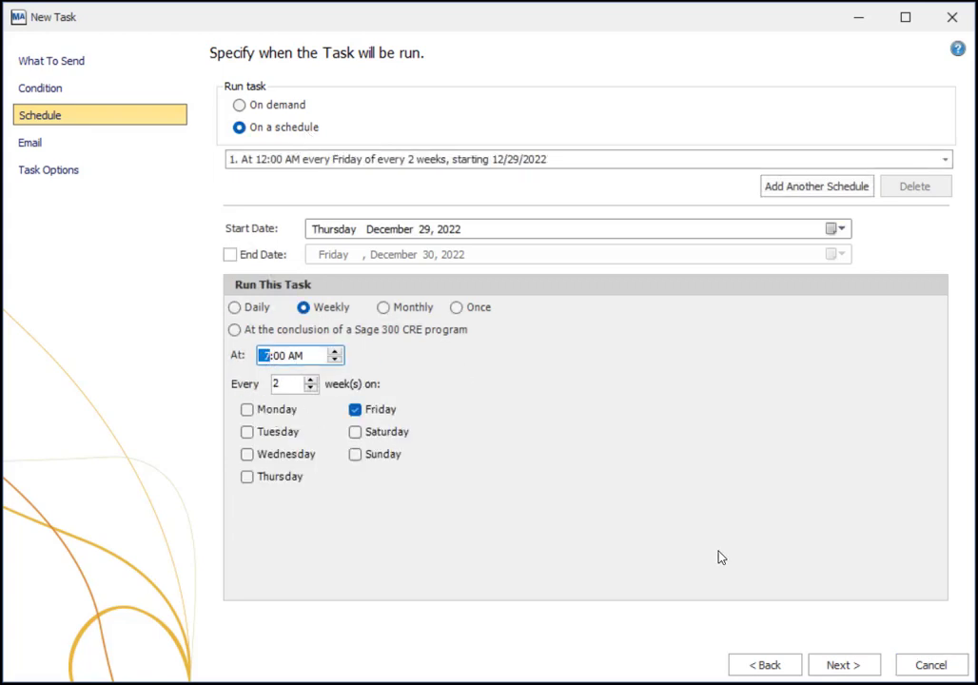
# - Remove the Status_Type, Status_Date, Status_Seq and Actvty_Seq columns from the list in the task's email
pyautogui.click(841, 664)
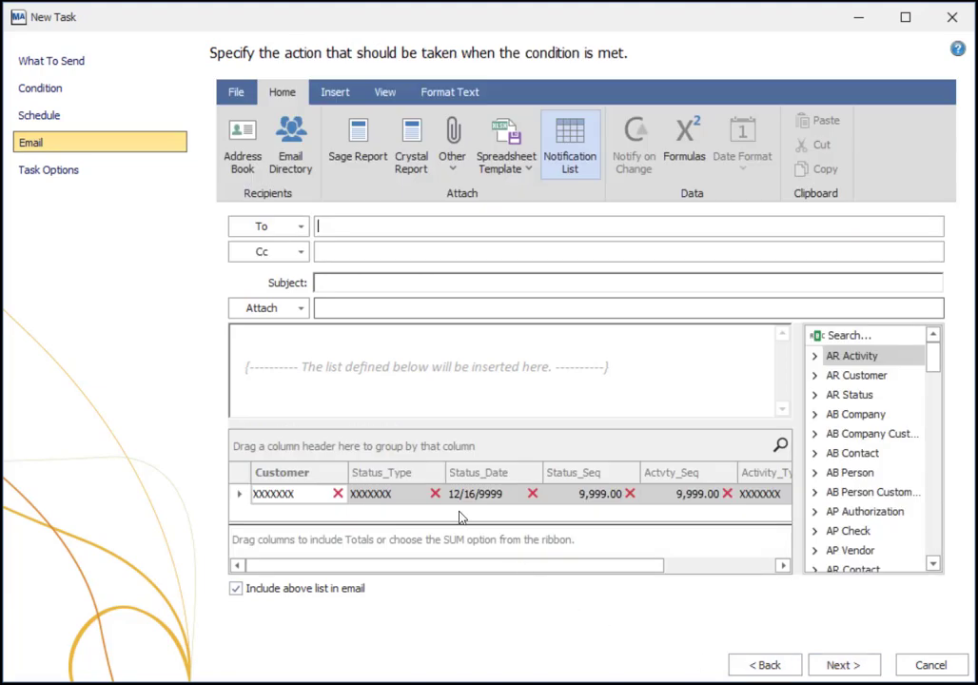
pyautogui.click(434, 493)
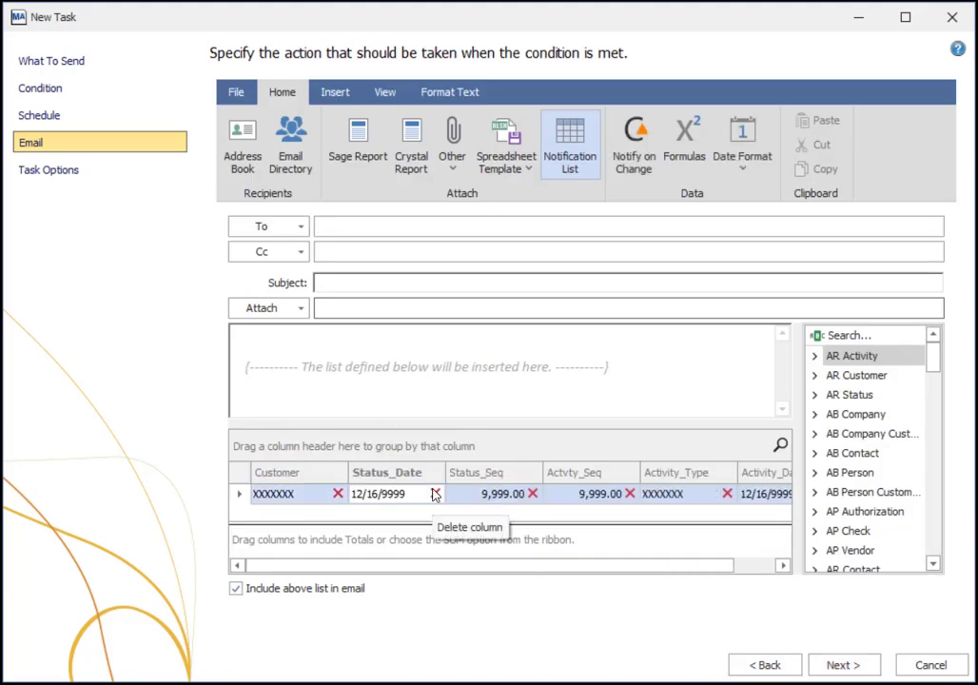
pyautogui.click(435, 493)
pyautogui.click(435, 492)
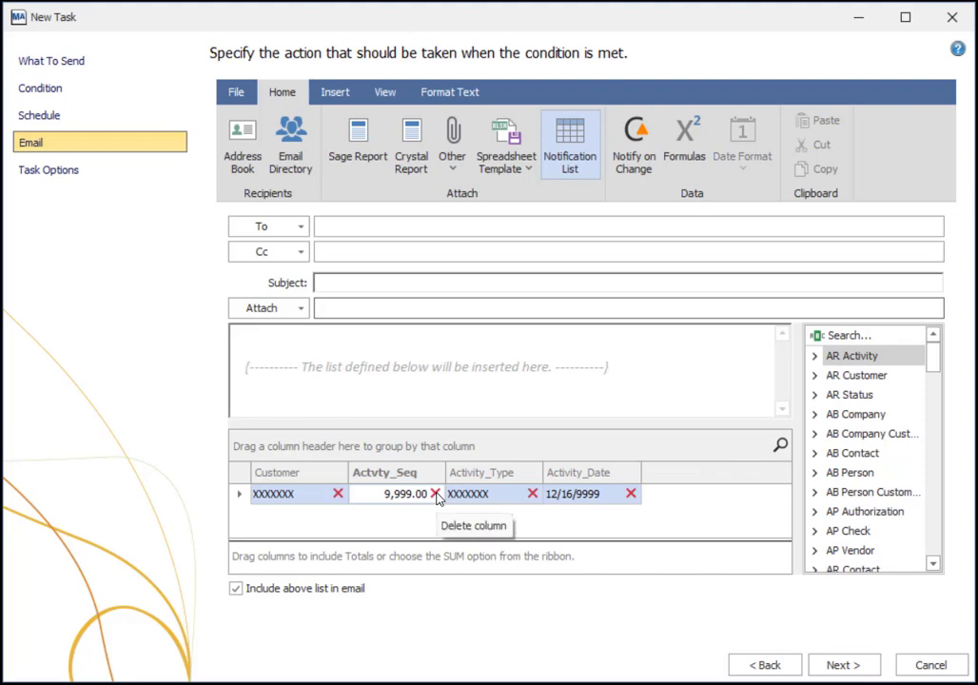
pyautogui.click(435, 492)
# - Add the AR Customer Name field as a column directly after Customer in the email list
pyautogui.click(865, 335)
pyautogui.write('name')
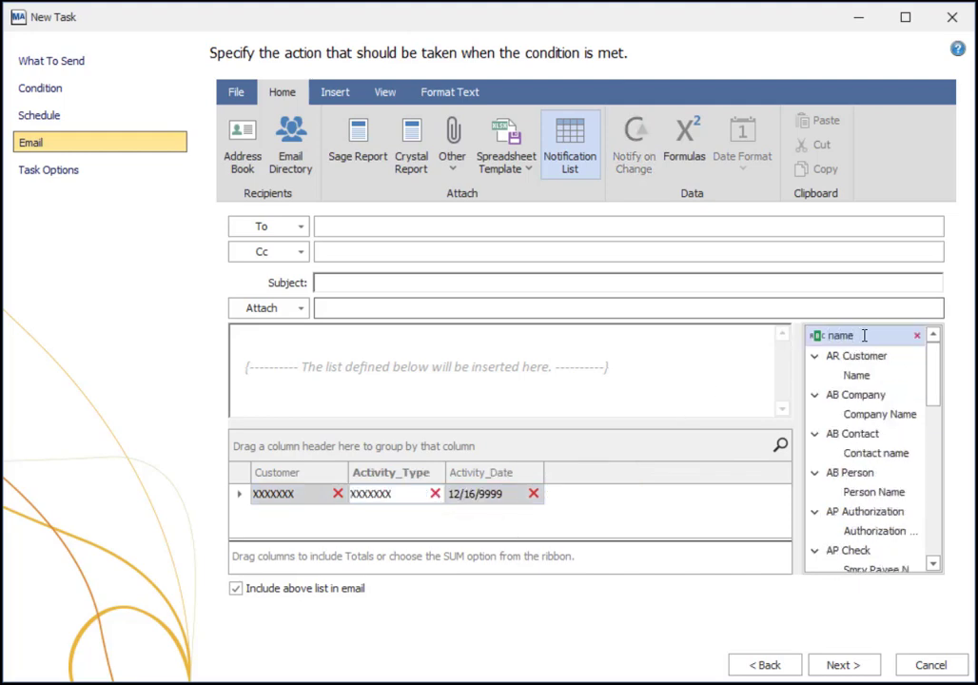
pyautogui.moveTo(857, 374); pyautogui.dragTo(443, 467)
# - Add the AR Activity Amount field as a column after Activity_Date in the email list
pyautogui.click(916, 335)
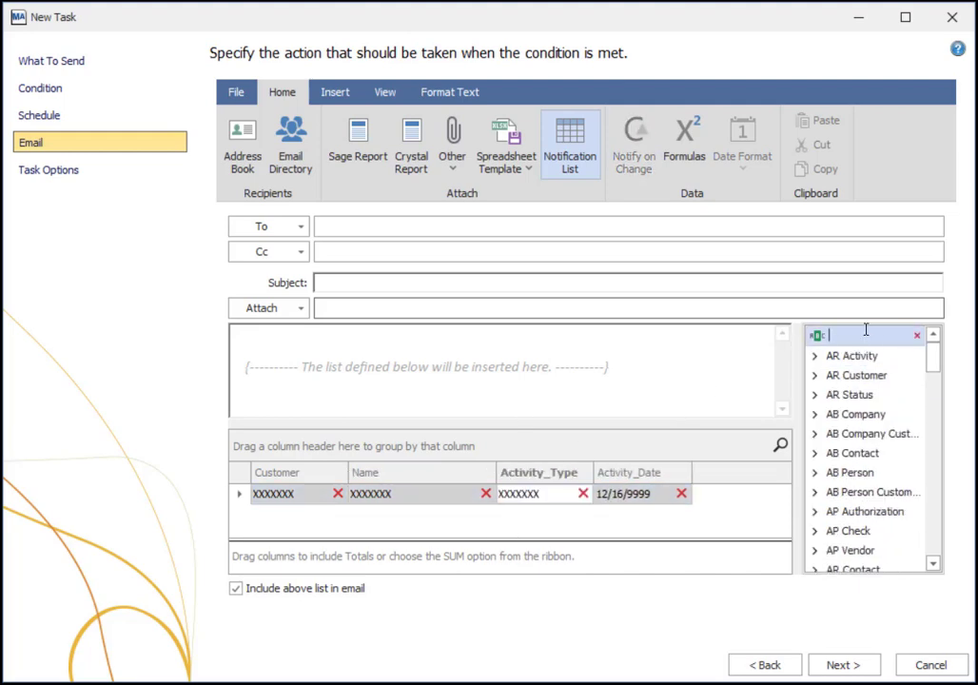
pyautogui.write('am')
pyautogui.moveTo(857, 375); pyautogui.dragTo(760, 503)
# - Insert the AR Activity Cash Receipt field as a column between Activity_Date and Amount
pyautogui.click(871, 336)
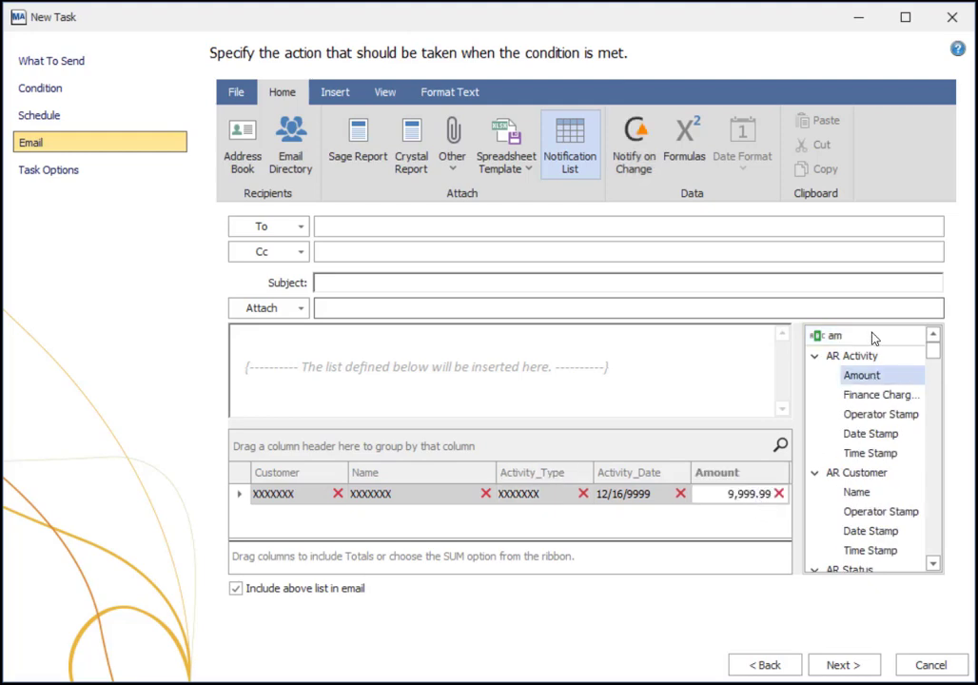
pyautogui.press('BackSpace')
pyautogui.press('BackSpace')
pyautogui.write('cash')
pyautogui.moveTo(868, 404); pyautogui.dragTo(697, 487)
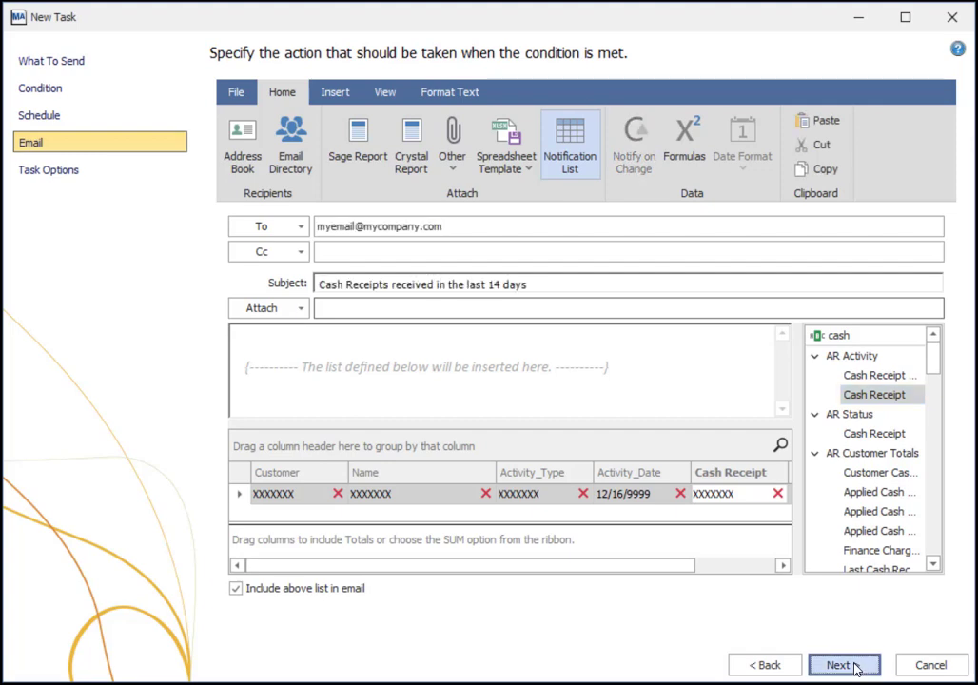
# - Complete the cash receipts task setup, then run the task and send its notifications
pyautogui.click(856, 666)
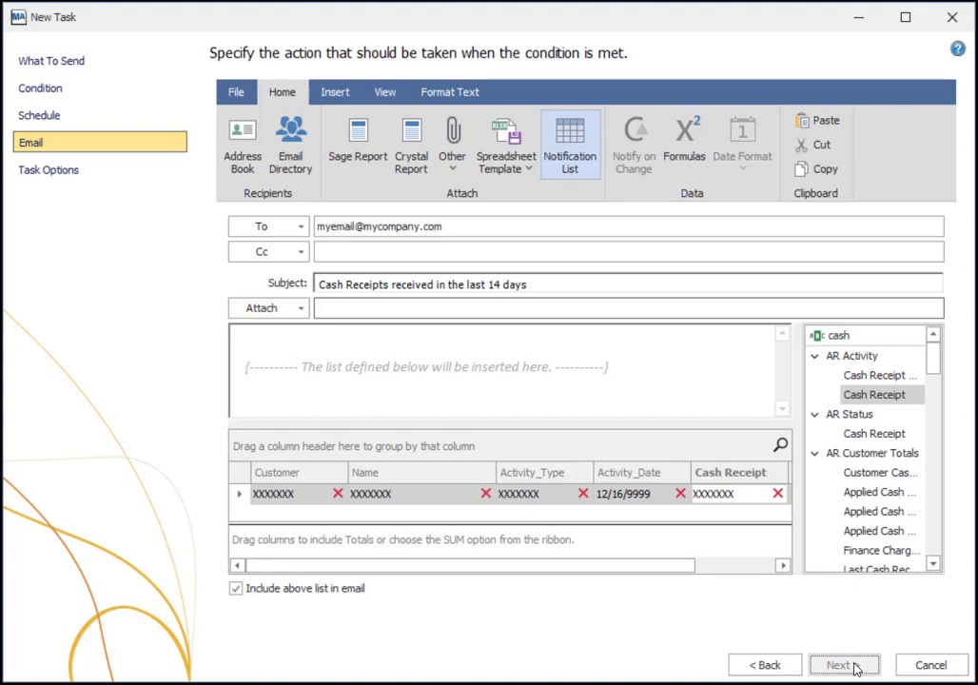
pyautogui.click(853, 666)
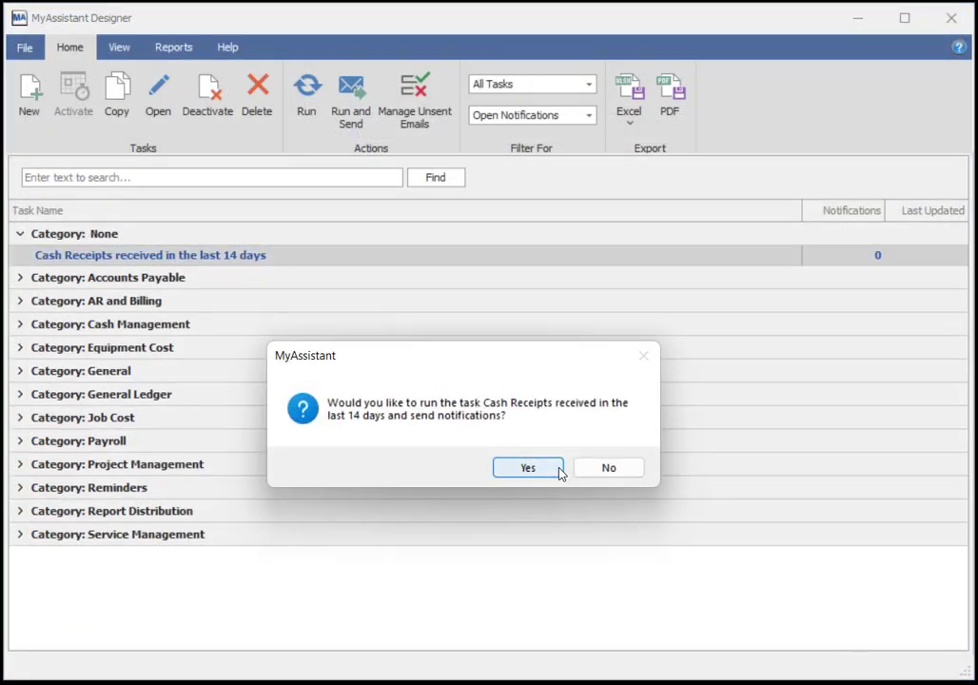
pyautogui.click(529, 468)
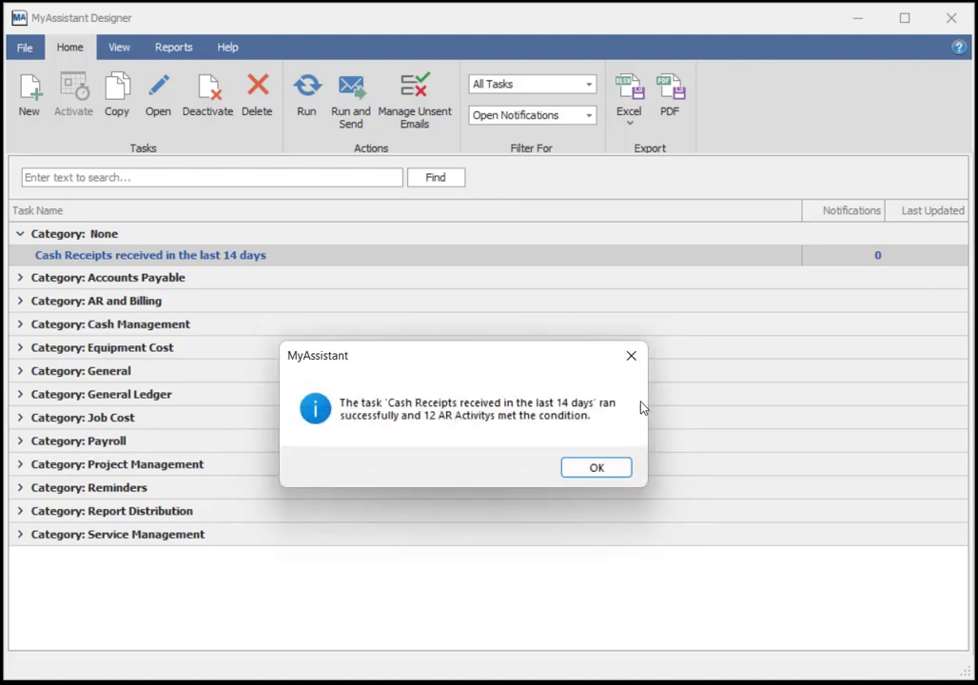
pyautogui.click(592, 470)
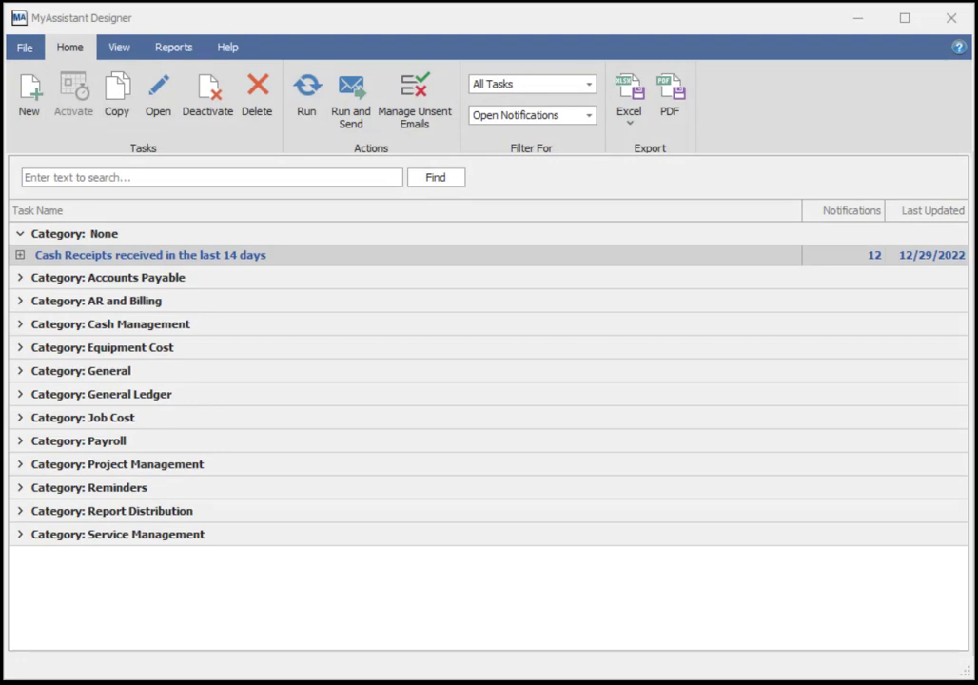
# - Start a new task that sends a spreadsheet of JC Job records based on a new condition
pyautogui.click(23, 80)
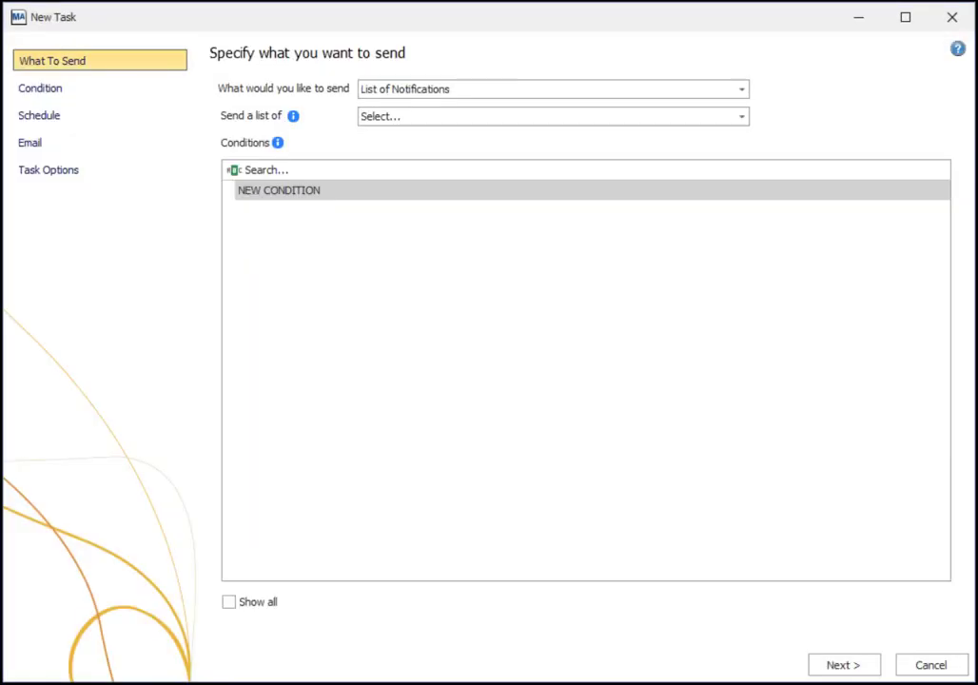
pyautogui.click(570, 91)
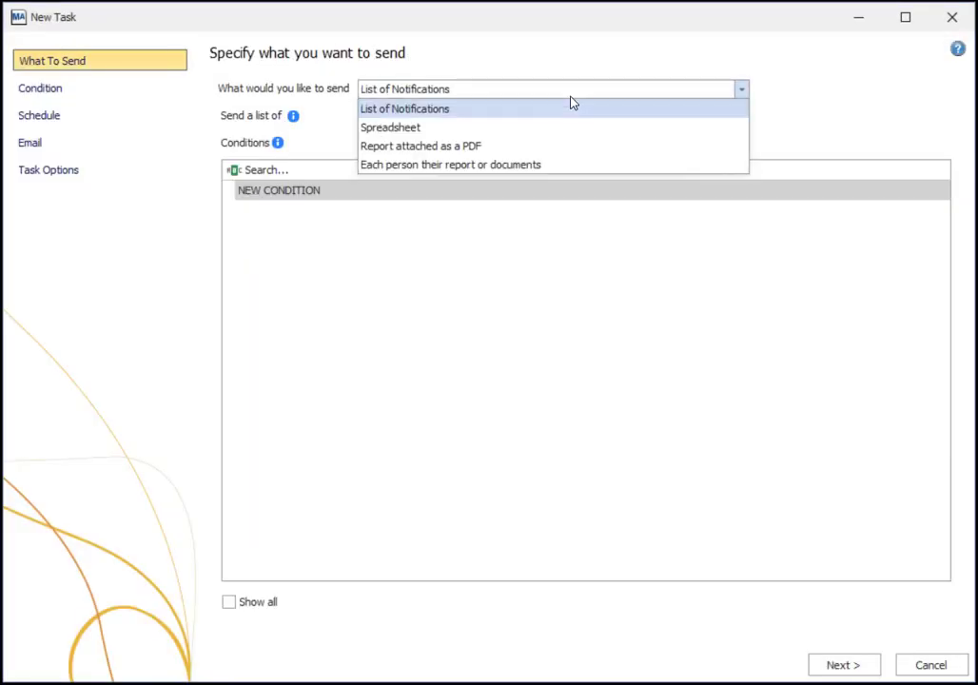
pyautogui.click(574, 126)
pyautogui.click(579, 120)
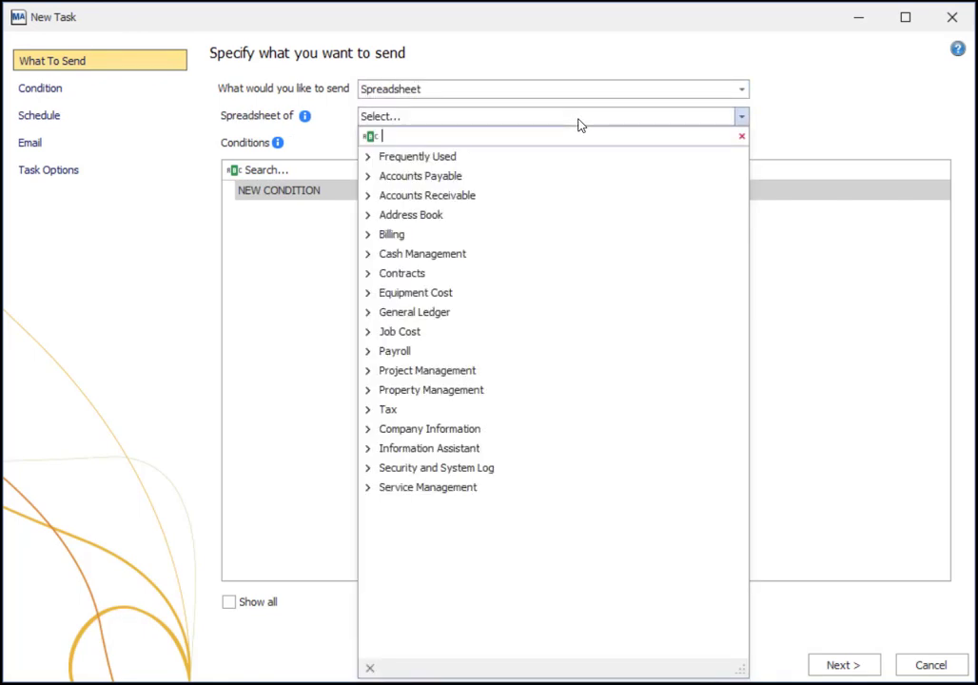
pyautogui.click(568, 154)
pyautogui.scroll(-6, 601, 242)
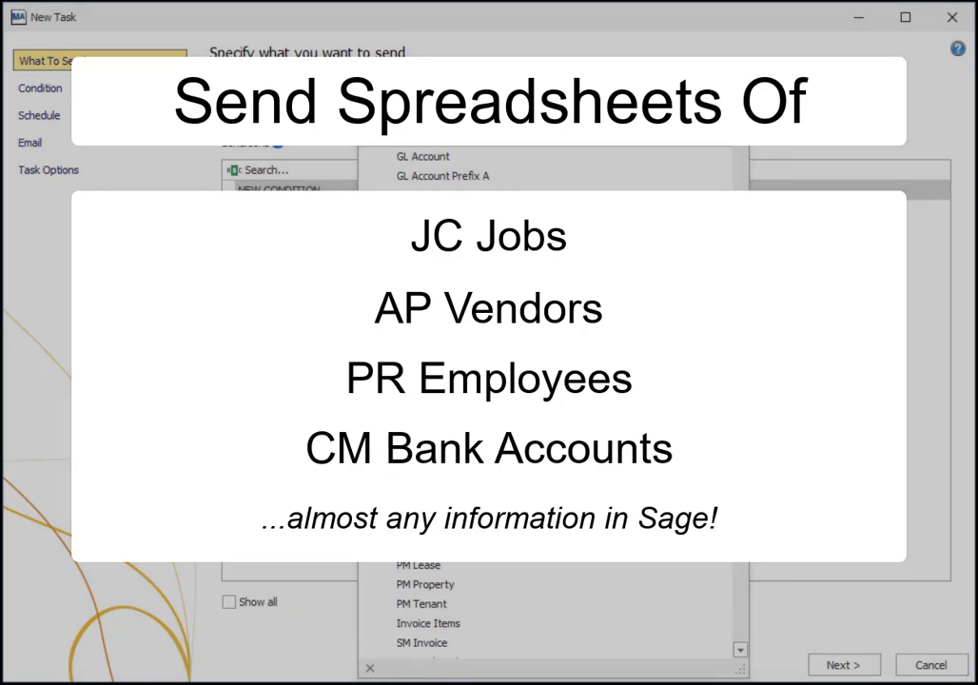
pyautogui.click(539, 324)
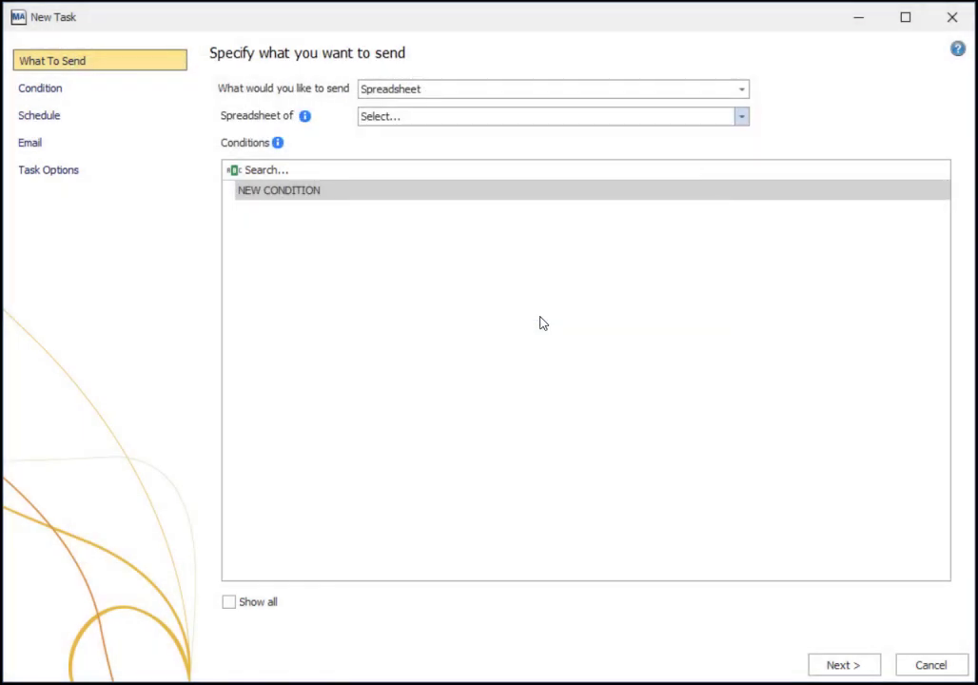
pyautogui.click(860, 192)
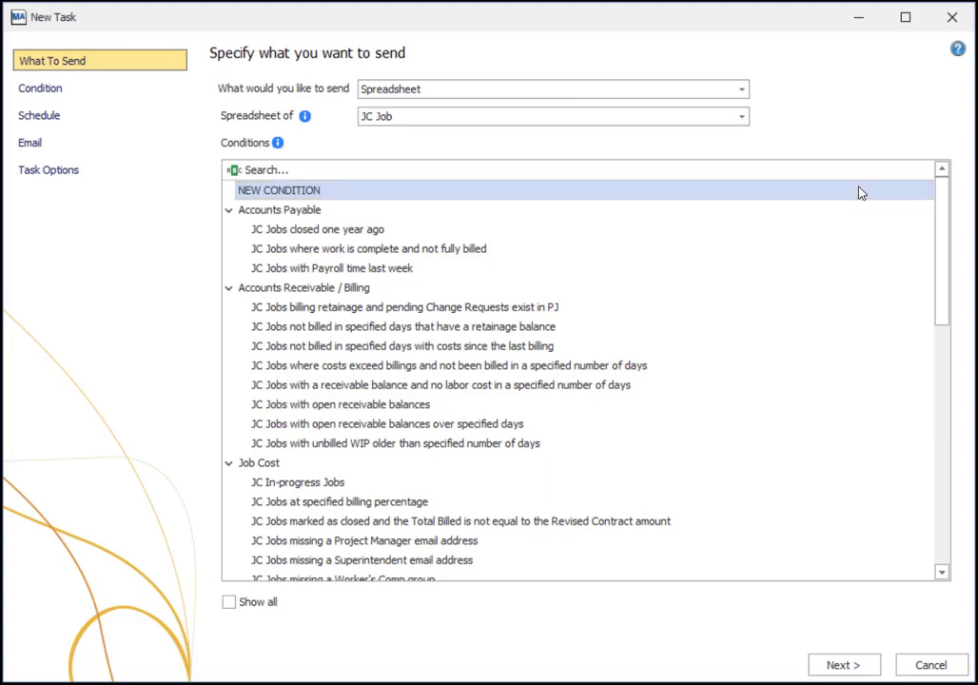
pyautogui.click(859, 666)
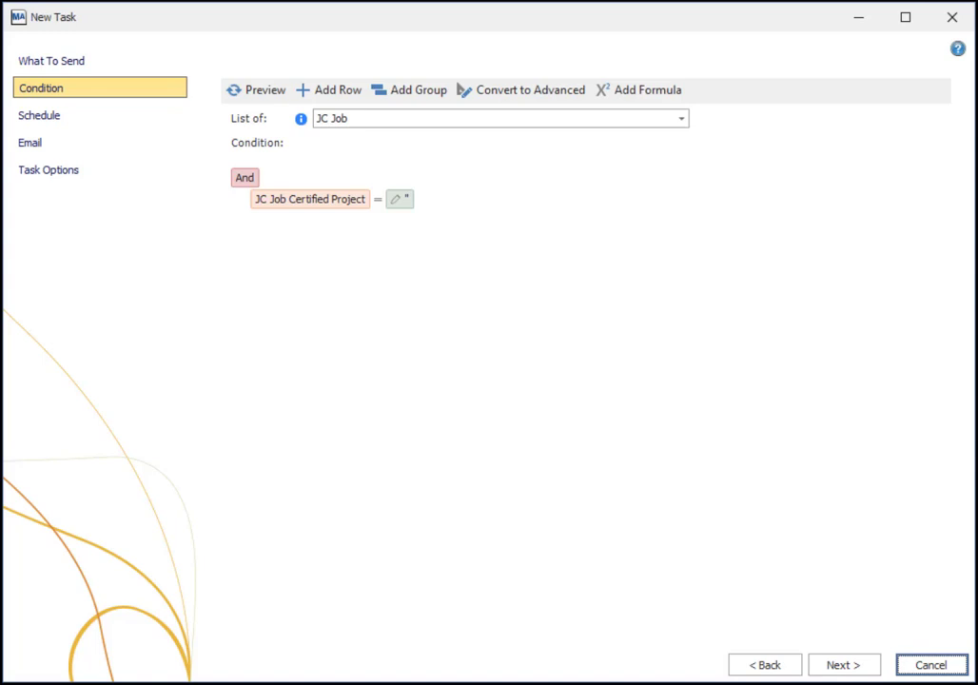
# - Set the first condition row so that JC Job Status equals In progress
pyautogui.click(356, 204)
pyautogui.write('s')
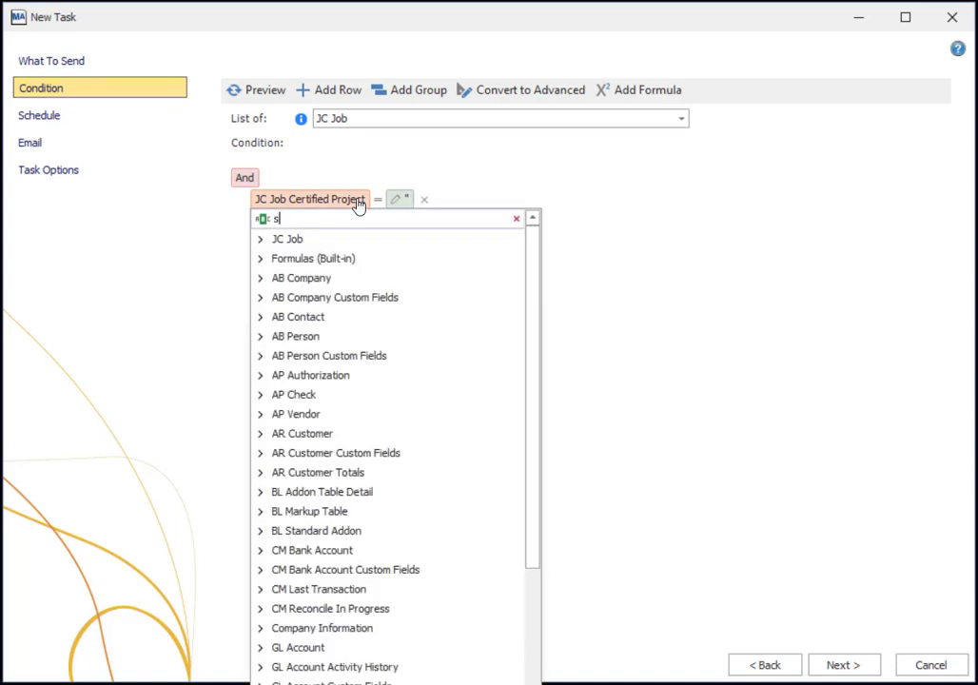
pyautogui.write('tatus')
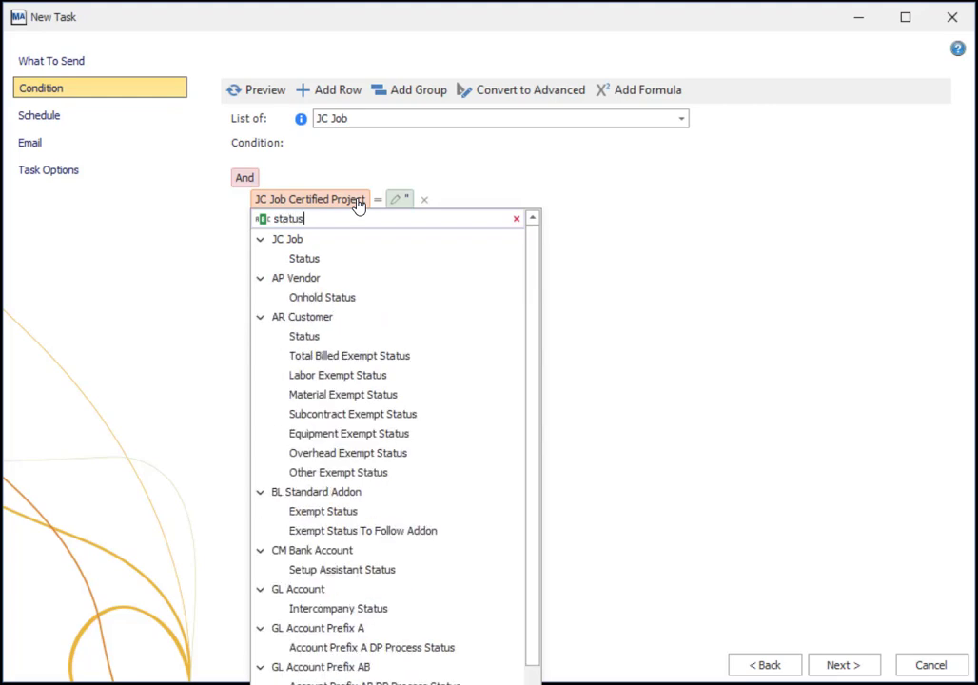
pyautogui.click(338, 265)
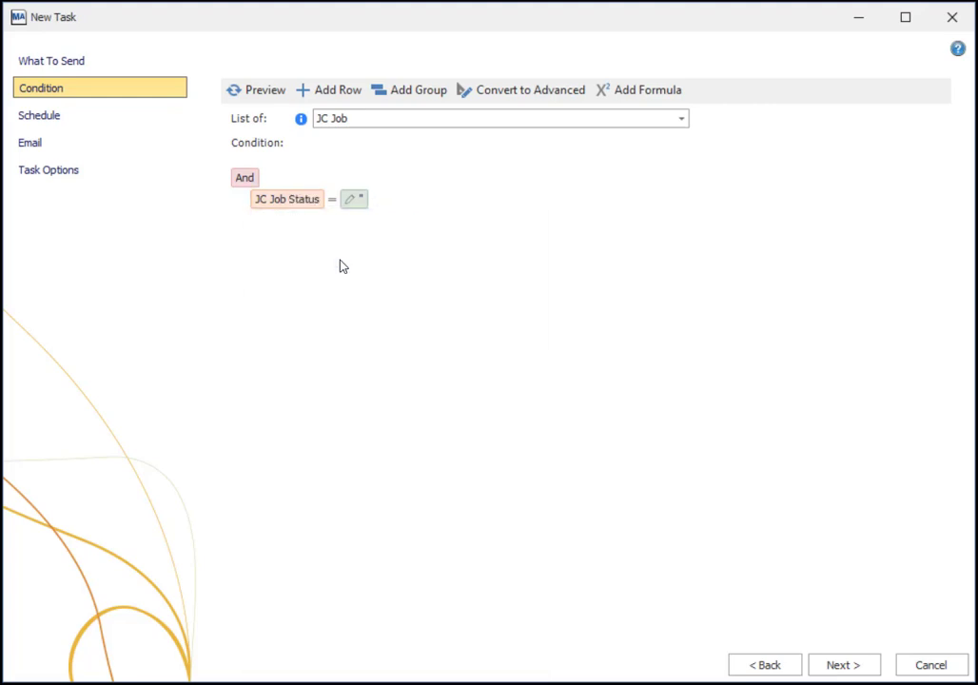
pyautogui.click(365, 207)
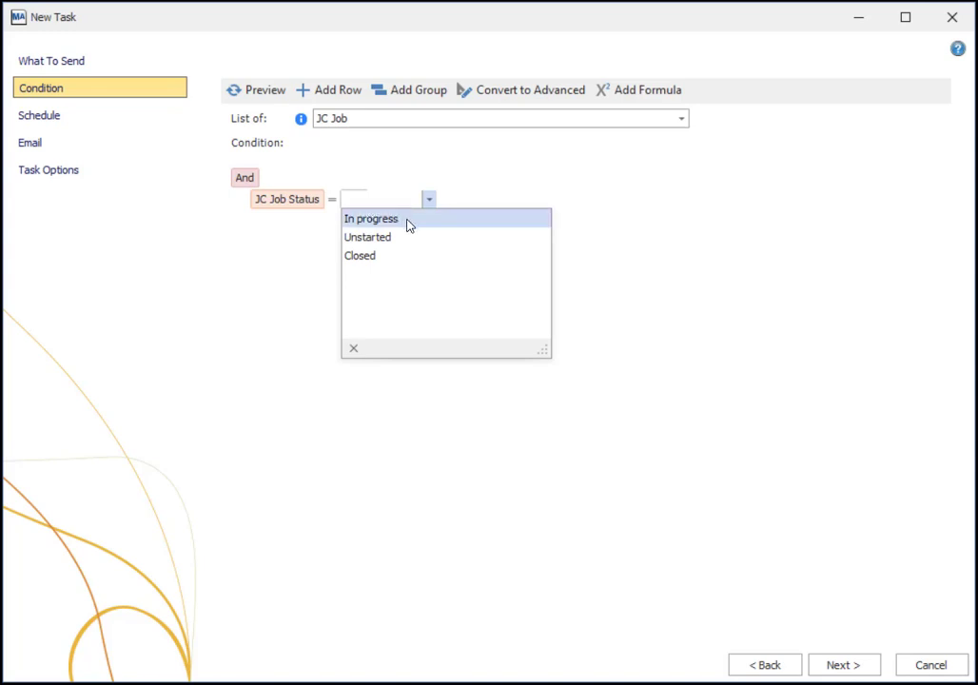
pyautogui.click(408, 225)
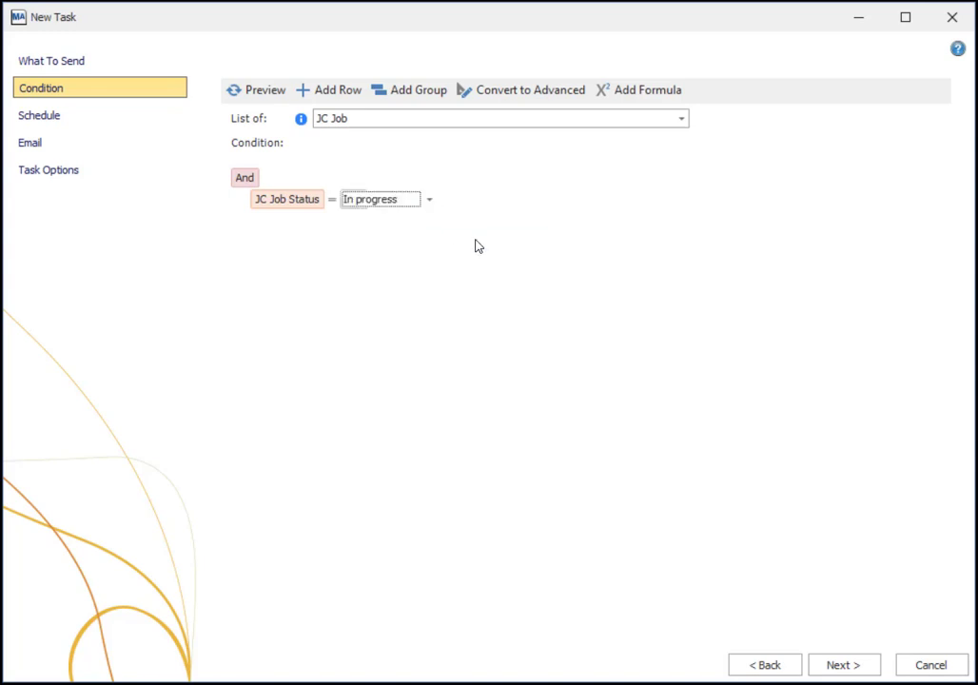
# - Add a condition row requiring JC Job JTD Cost to be greater than JC Job Total Estimate, and preview the matching jobs
pyautogui.click(324, 90)
pyautogui.click(324, 225)
pyautogui.write('jtd c')
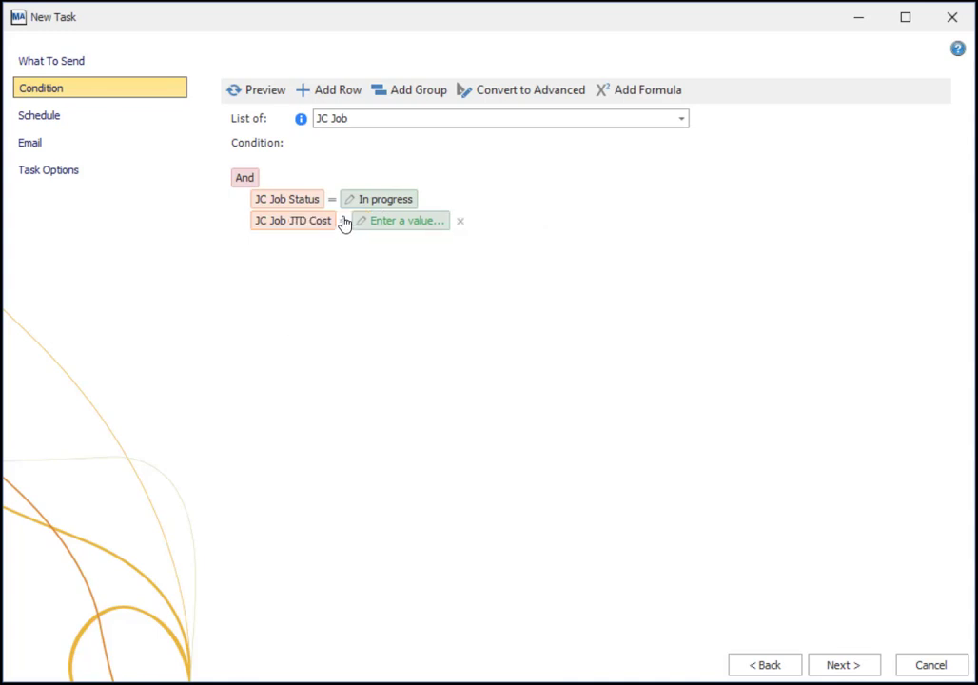
pyautogui.click(344, 221)
pyautogui.click(380, 299)
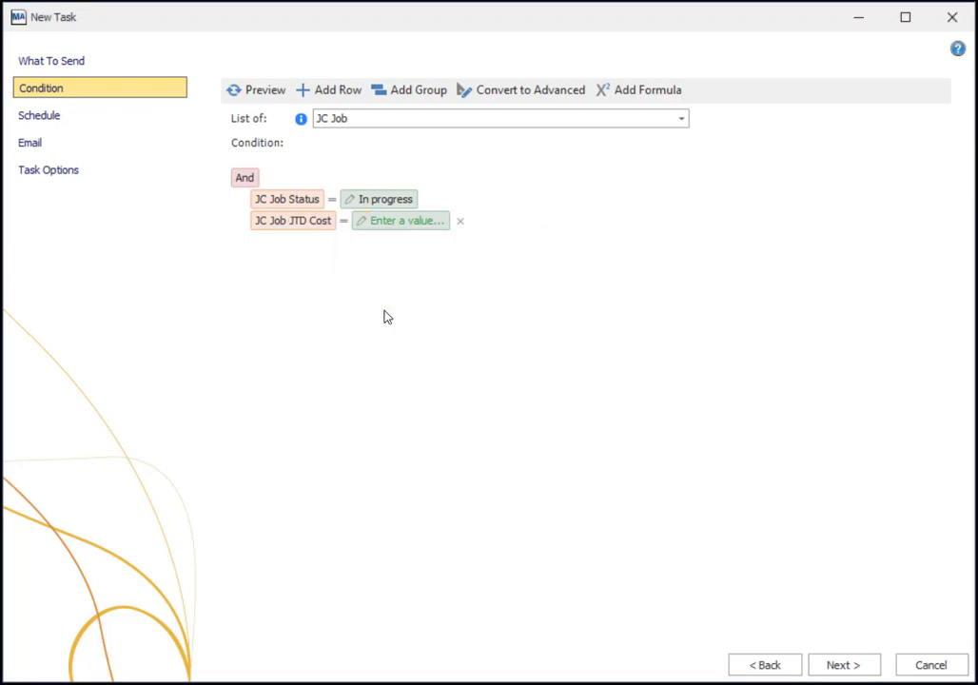
pyautogui.click(361, 221)
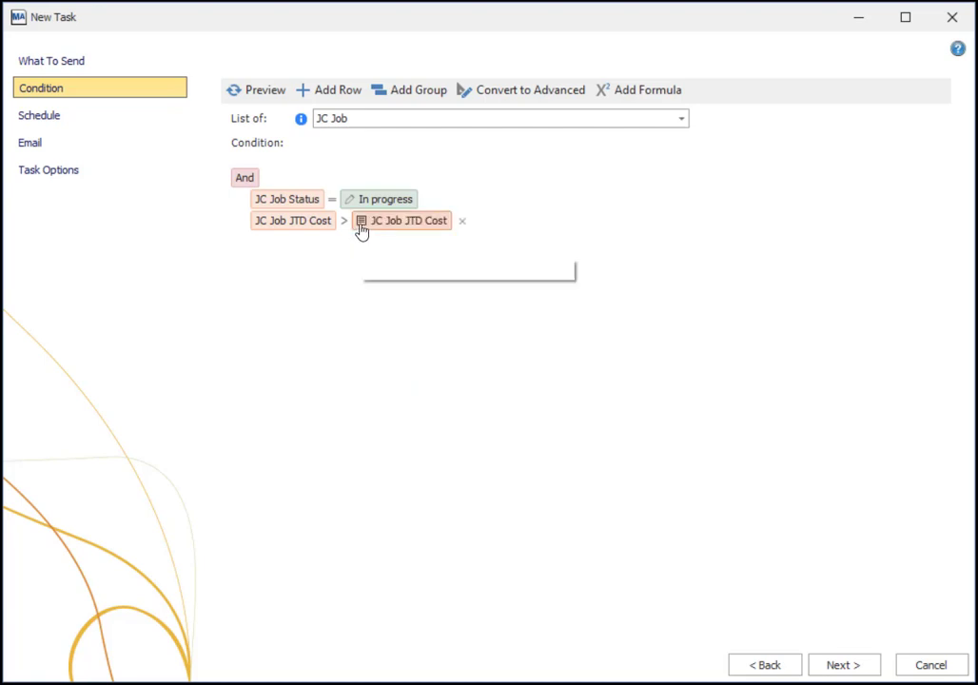
pyautogui.click(400, 223)
pyautogui.write('total')
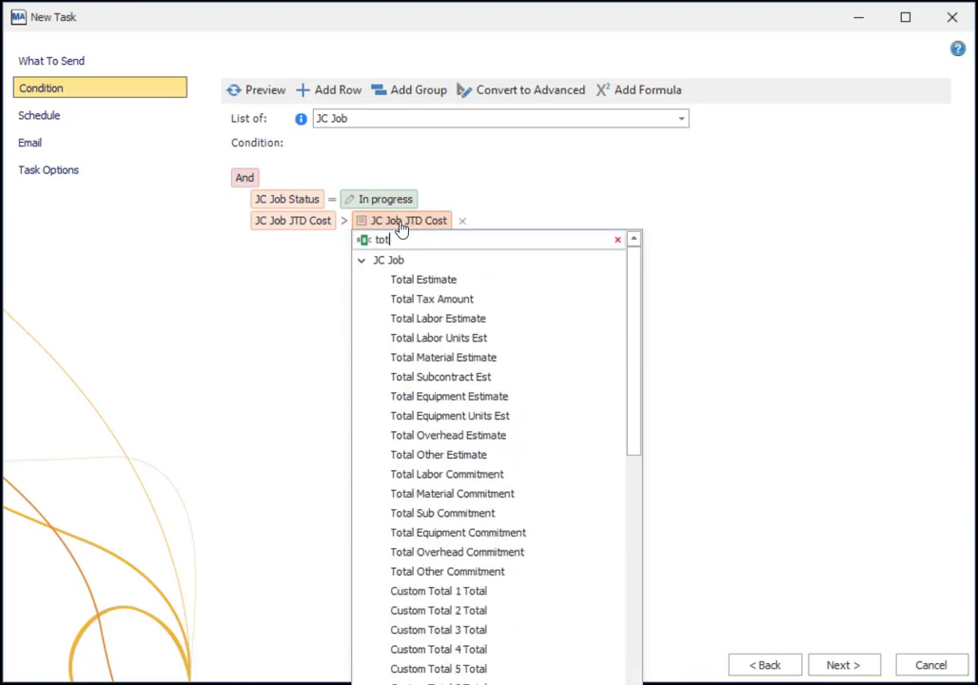
pyautogui.click(440, 287)
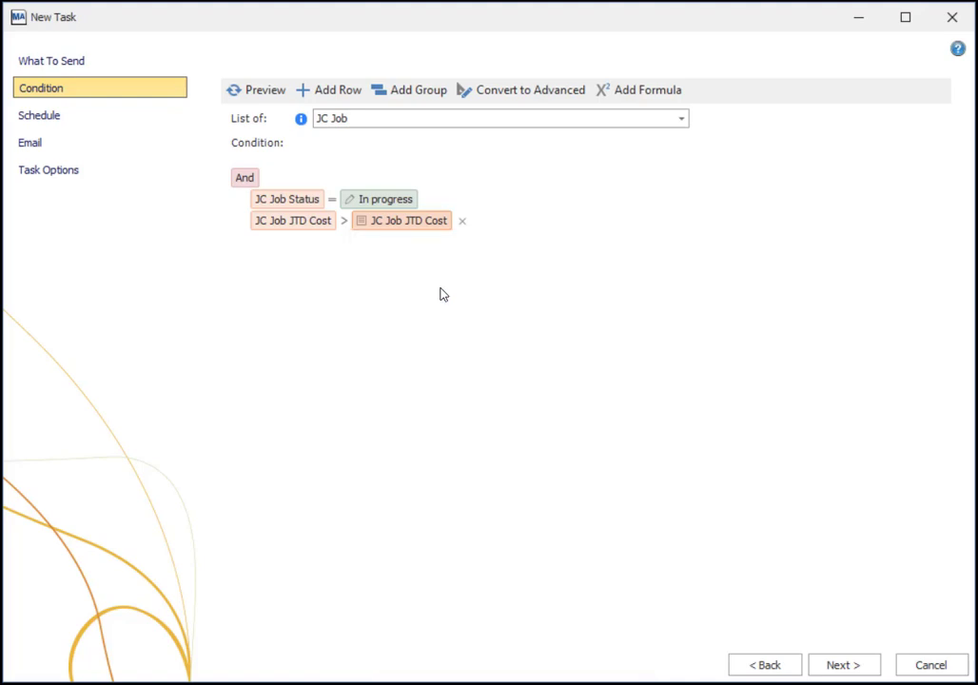
pyautogui.click(274, 93)
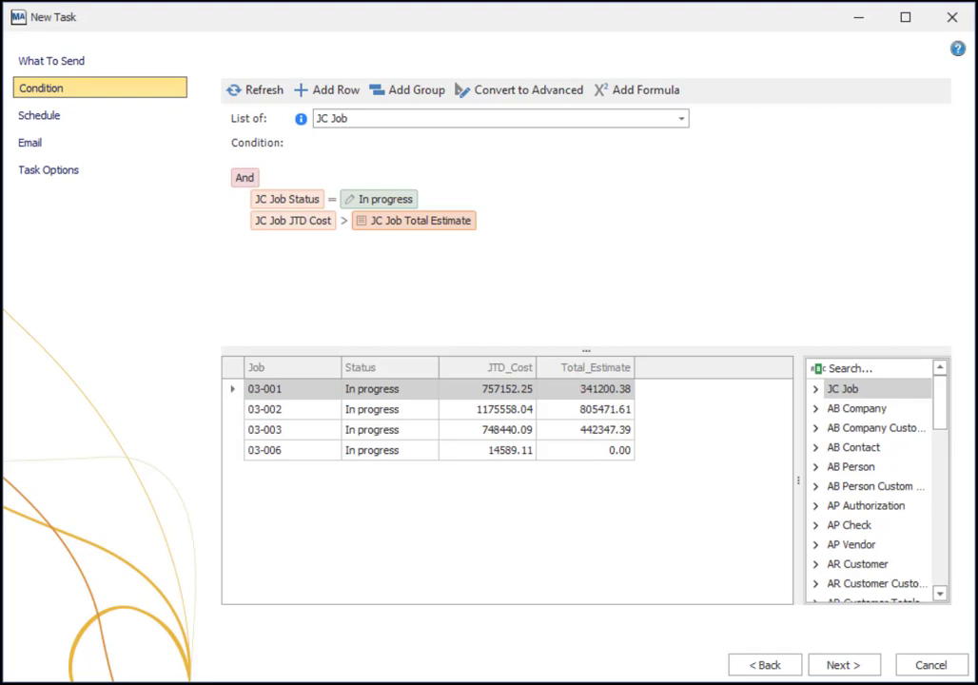
# - Schedule the task to run monthly on day 1 of every month
pyautogui.click(839, 669)
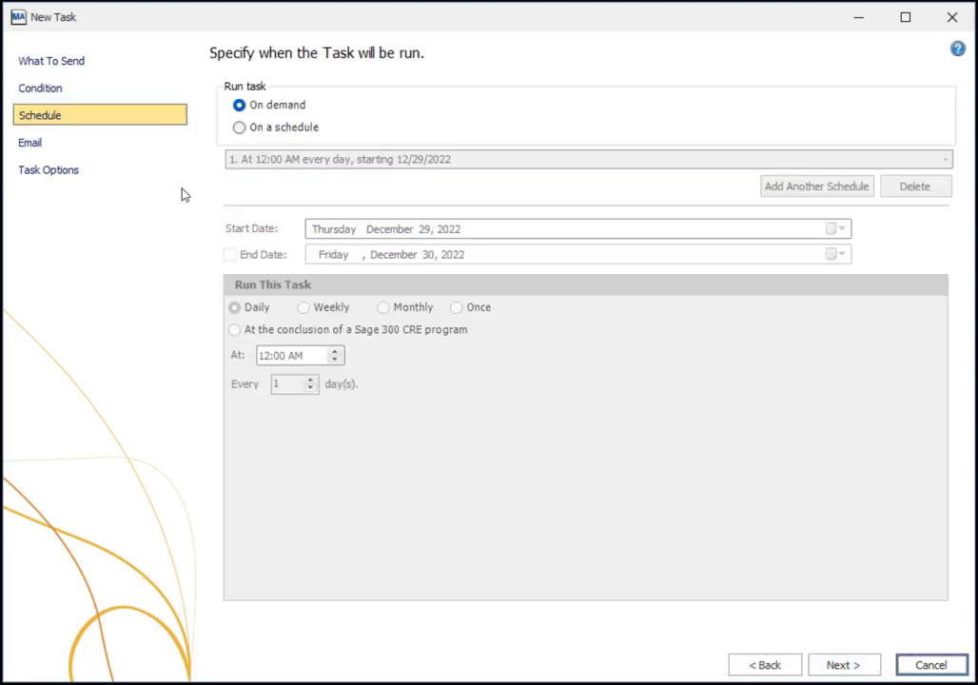
pyautogui.click(240, 127)
pyautogui.click(383, 308)
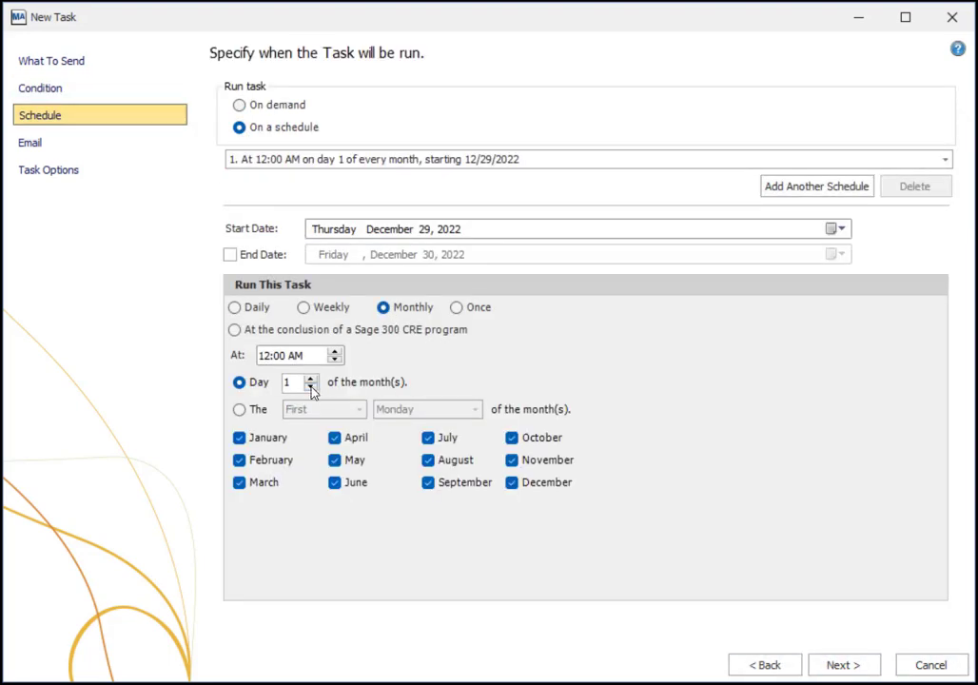
pyautogui.click(266, 357)
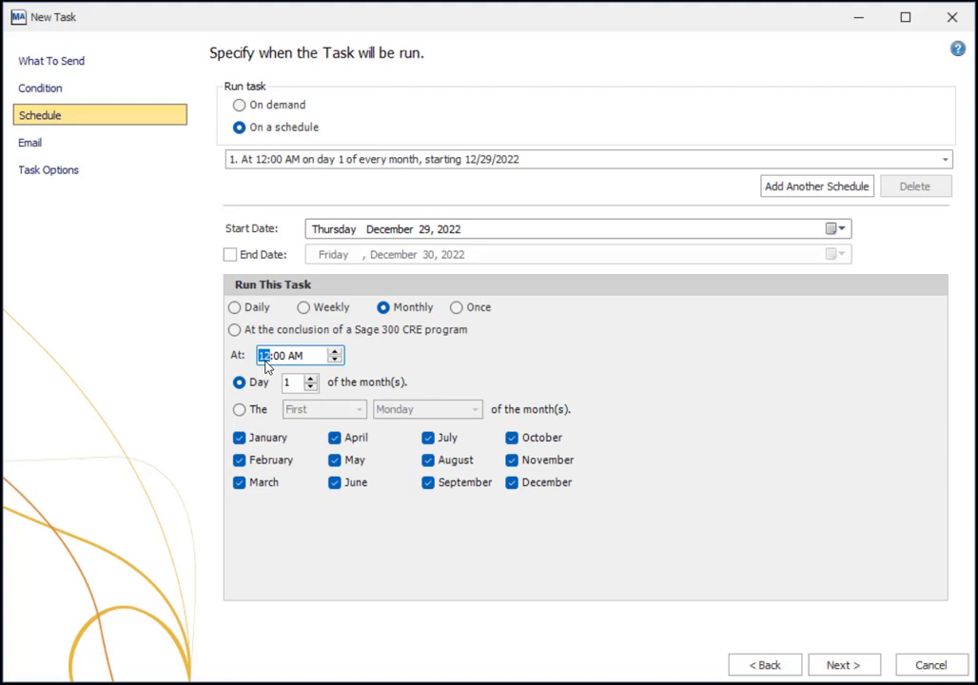
pyautogui.click(837, 666)
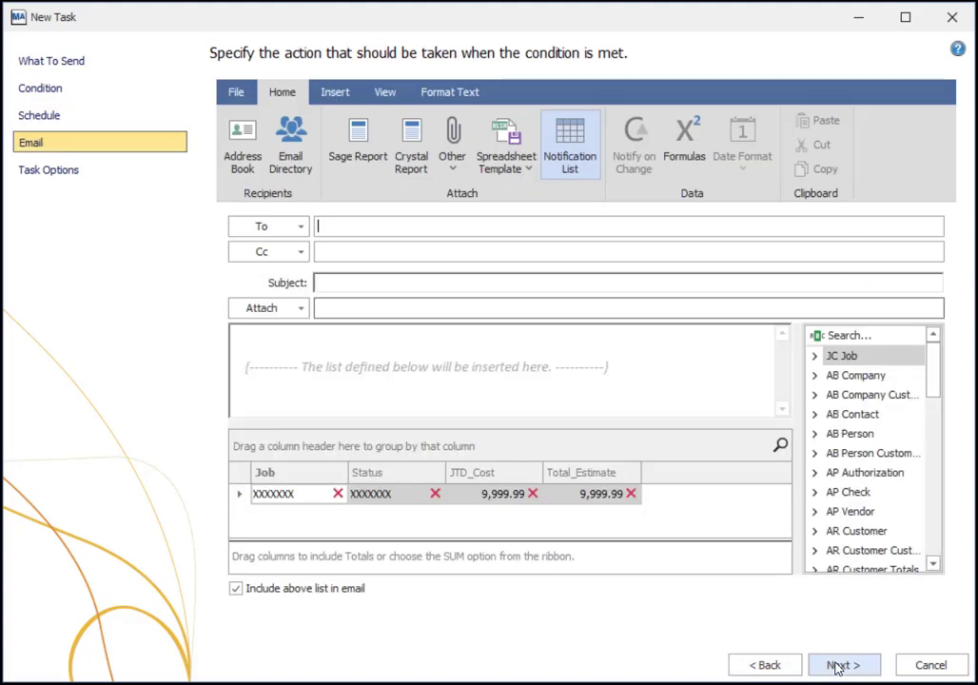
# - Insert a widened JC Job Description column after Job in the email list and remove the Status column
pyautogui.click(882, 334)
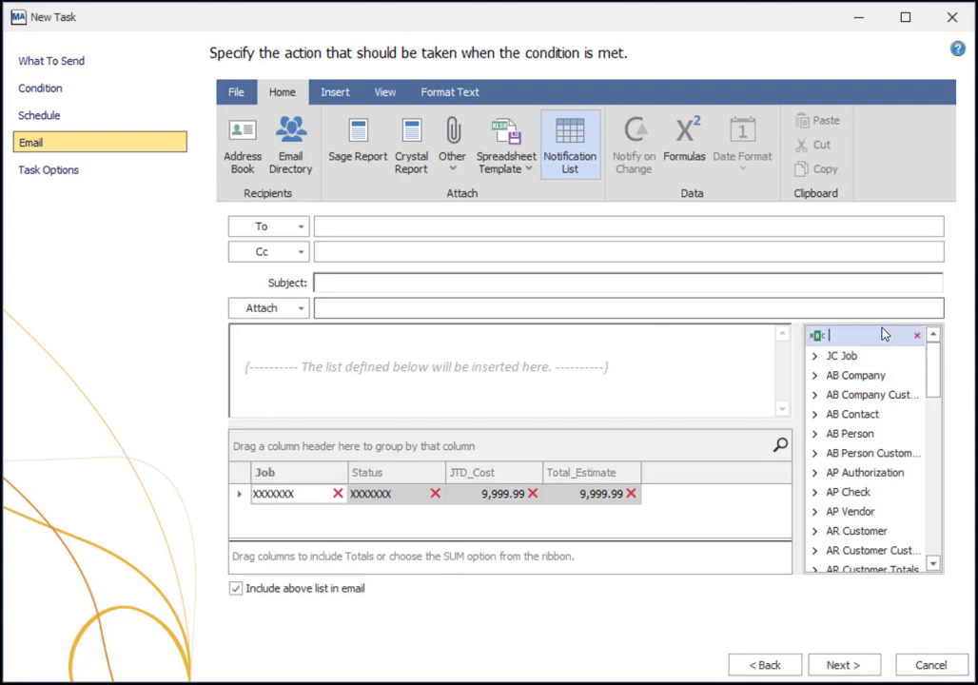
pyautogui.write('descrip')
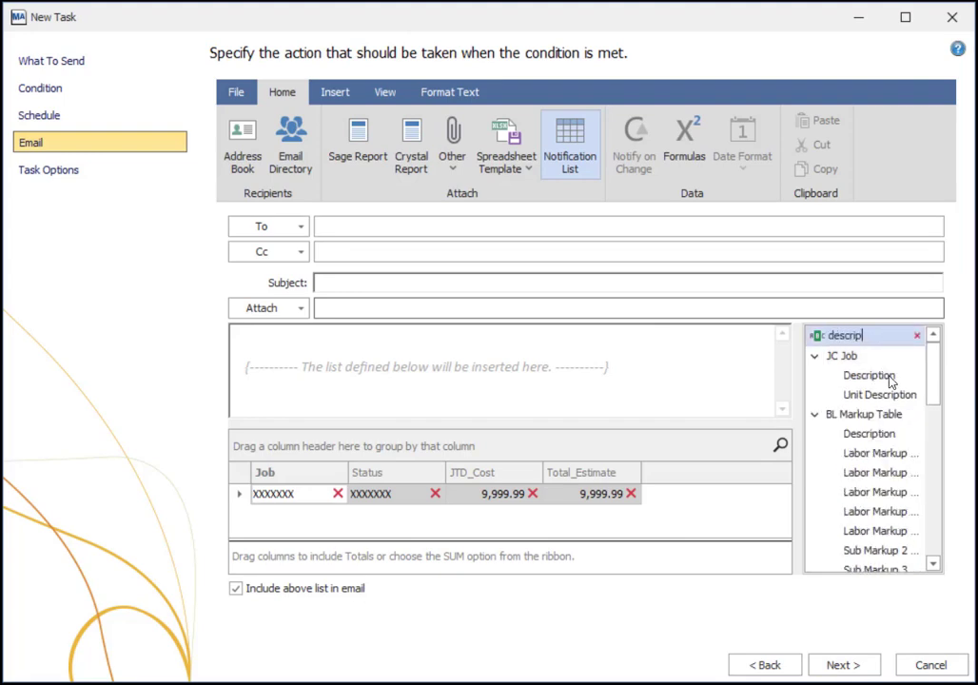
pyautogui.moveTo(877, 377); pyautogui.dragTo(350, 481)
pyautogui.moveTo(446, 472); pyautogui.dragTo(503, 472)
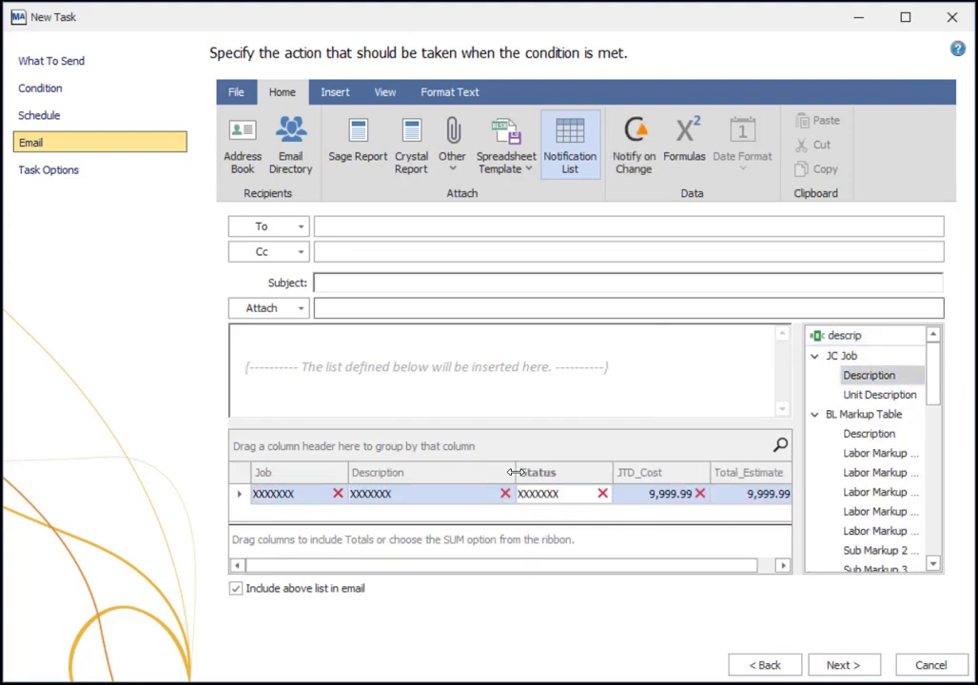
pyautogui.click(602, 493)
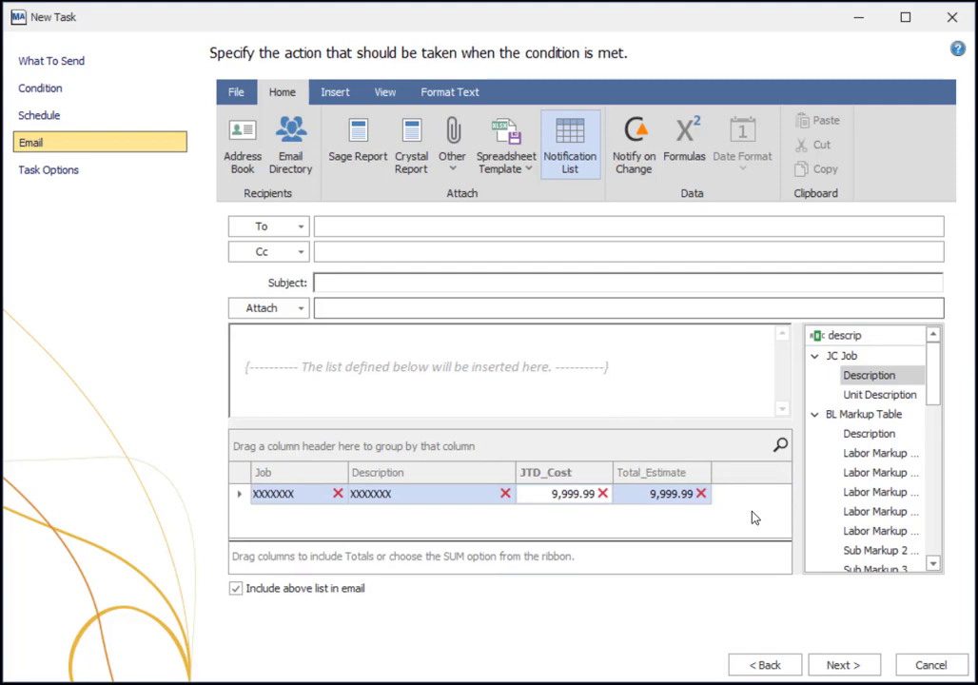
# - Create a spreadsheet template from the notification list and widen its Description, JTD Cost and Total Estimate columns
pyautogui.click(518, 178)
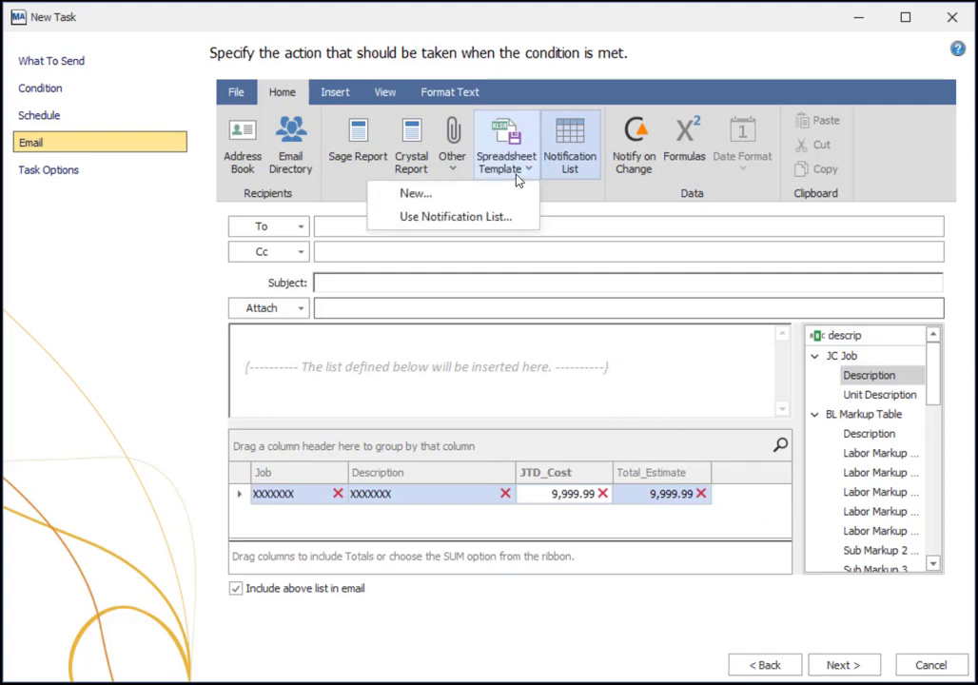
pyautogui.click(532, 227)
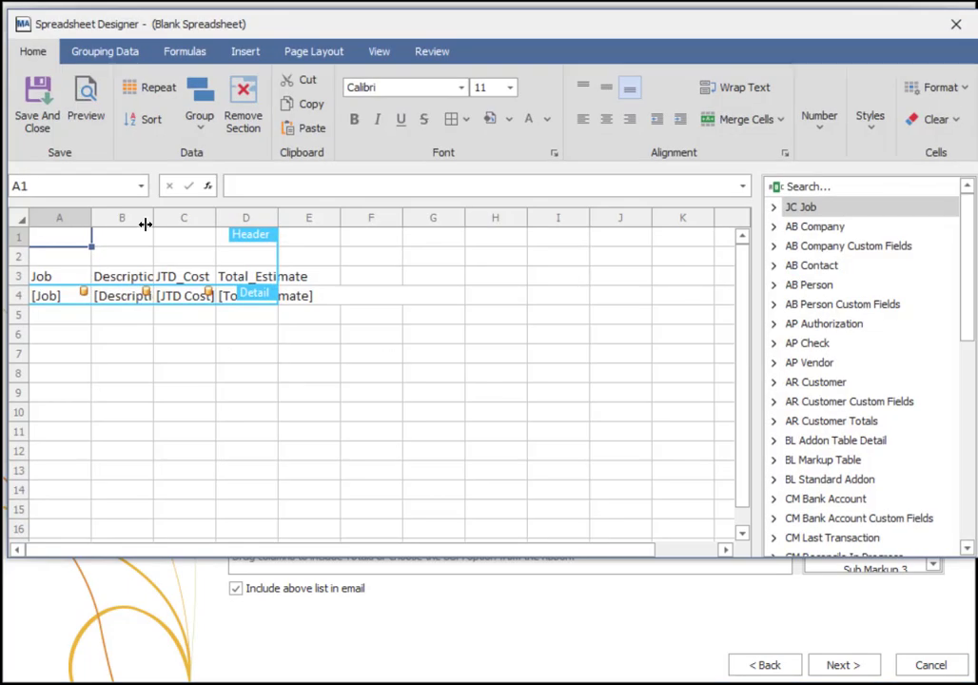
pyautogui.moveTo(152, 218); pyautogui.dragTo(220, 221)
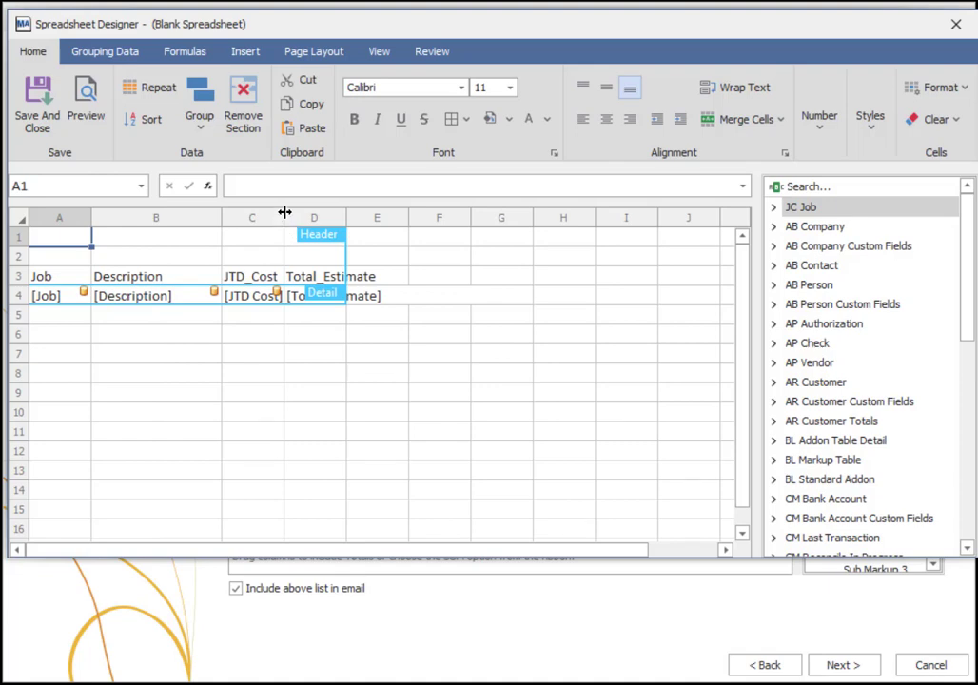
pyautogui.moveTo(283, 218); pyautogui.dragTo(310, 218)
pyautogui.moveTo(377, 214); pyautogui.dragTo(422, 220)
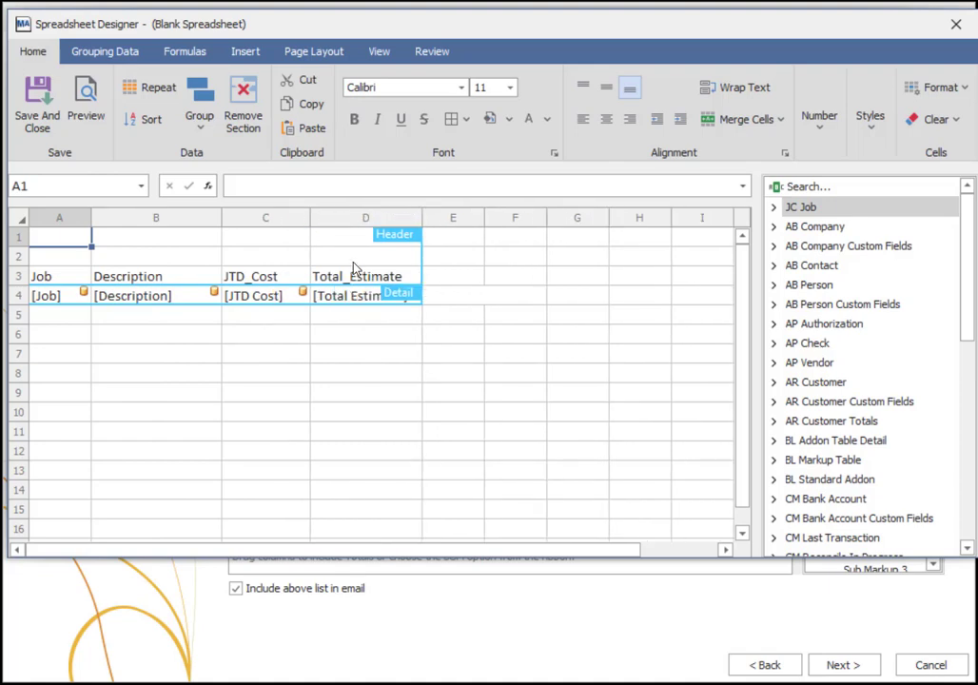
# - Title the spreadsheet Jobs Over Budget, make the column headers bold and centred without underscores, and save and close the template
pyautogui.click(343, 277)
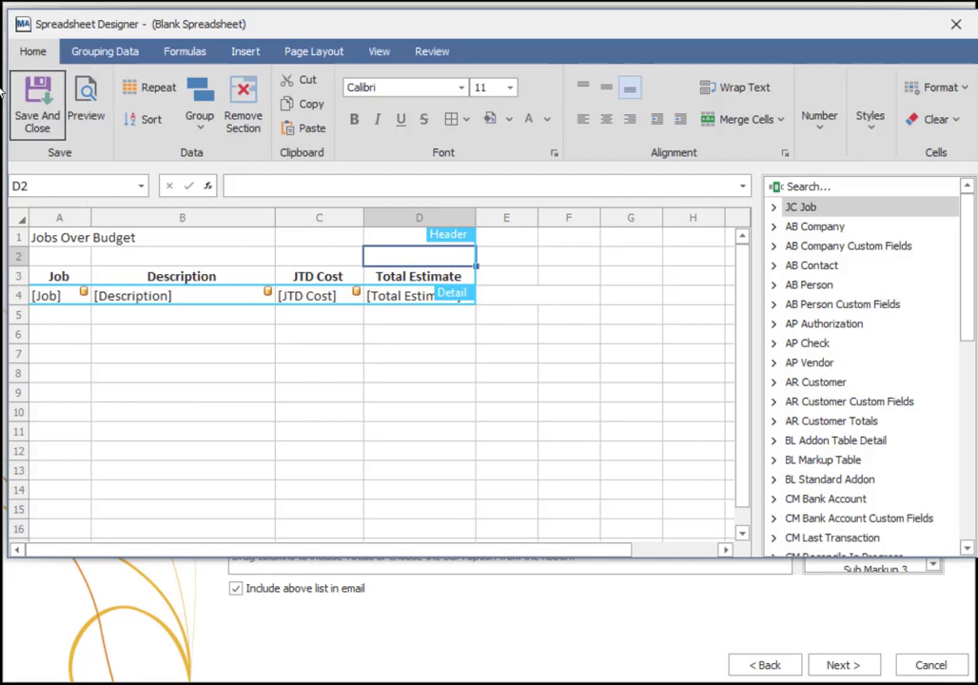
pyautogui.click(37, 102)
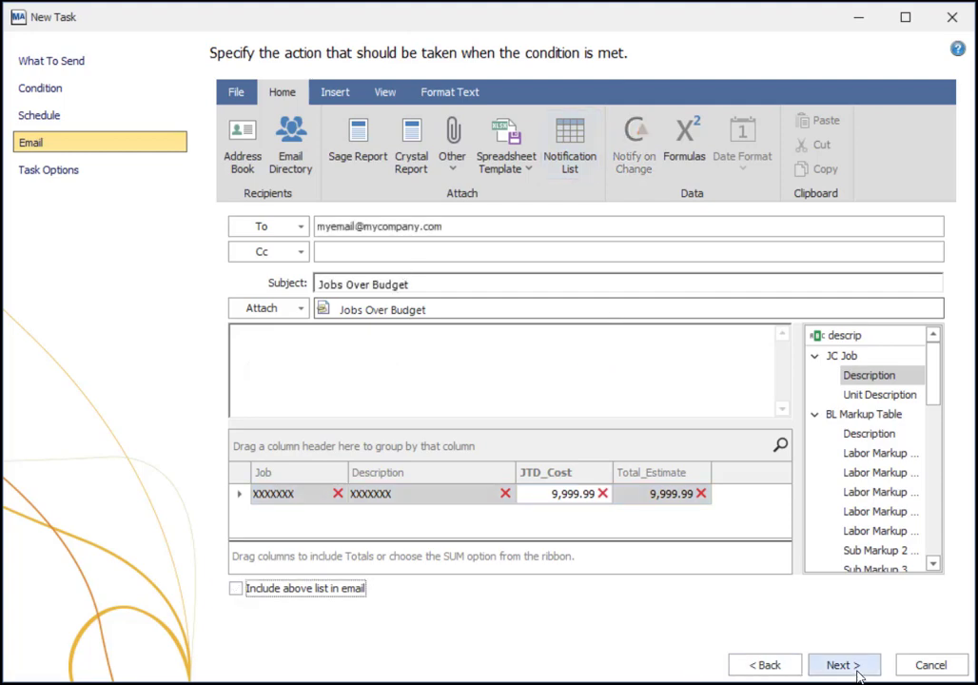
# - Complete the email and task options for the Jobs Over Budget task and finish creating it
pyautogui.click(858, 672)
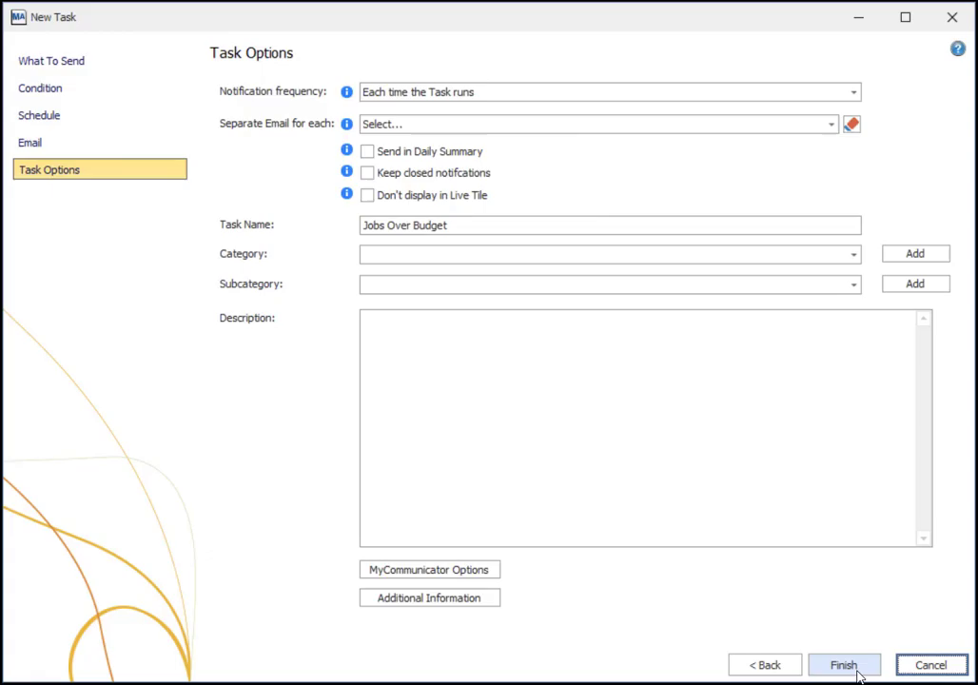
pyautogui.click(857, 665)
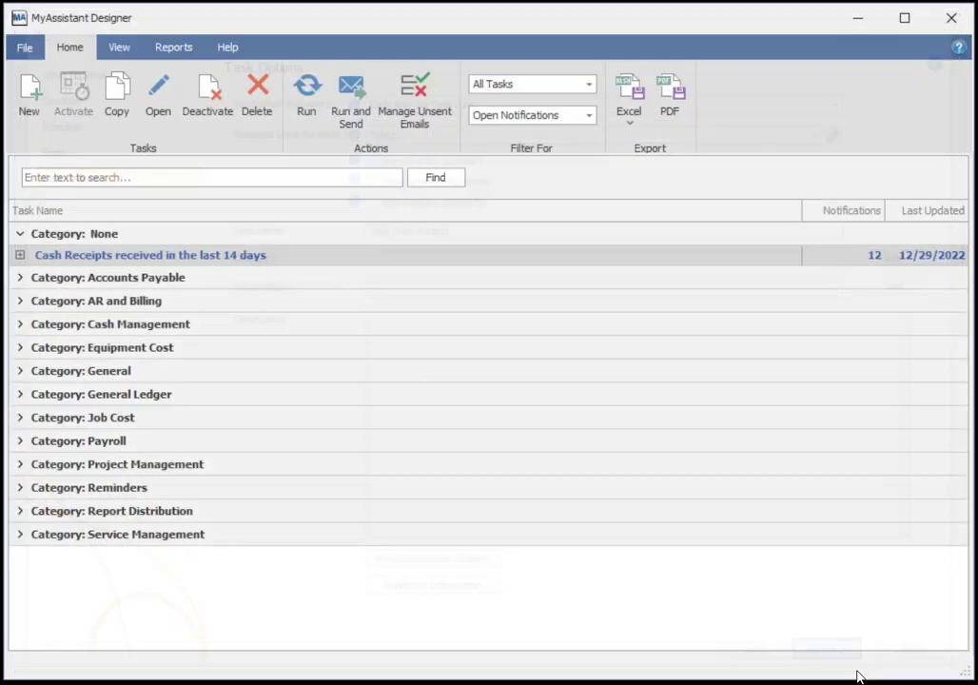
pyautogui.press('Return')
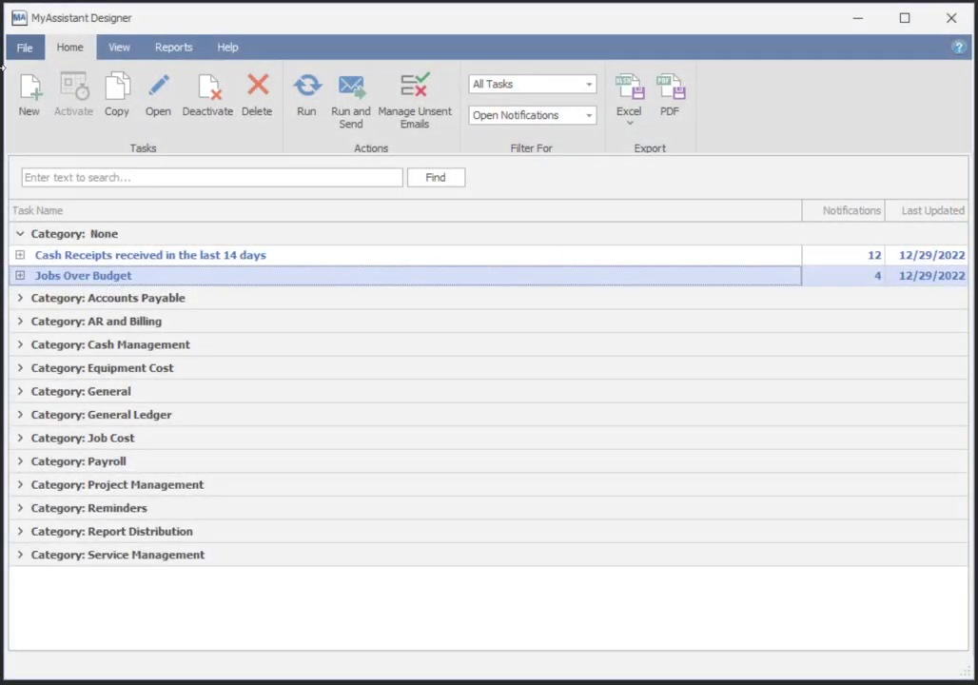
# - Start a new task that sends a report attached as a PDF
pyautogui.click(28, 87)
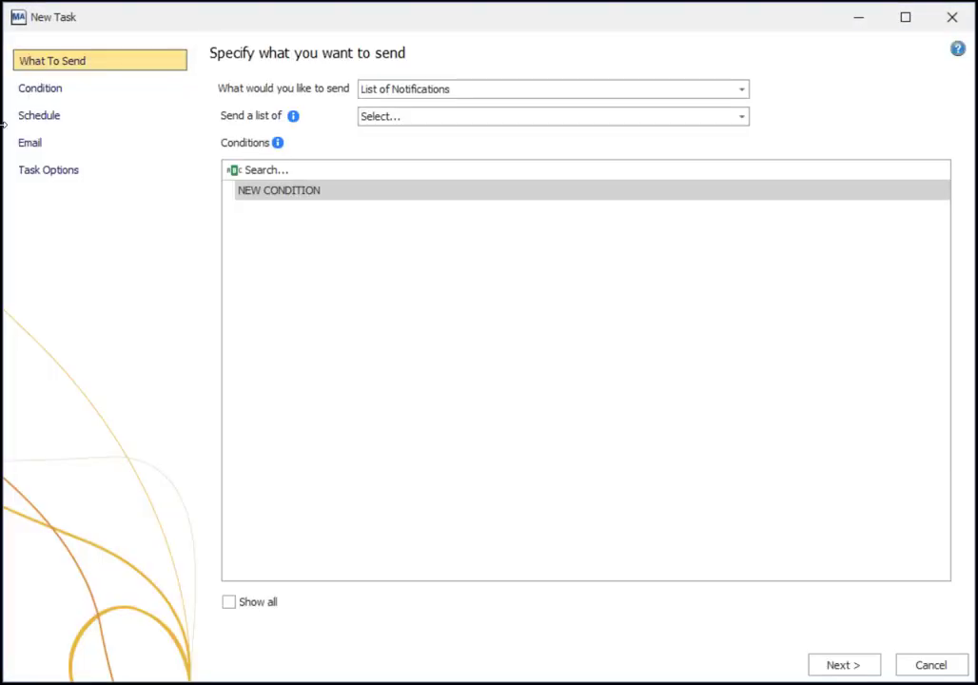
pyautogui.click(455, 88)
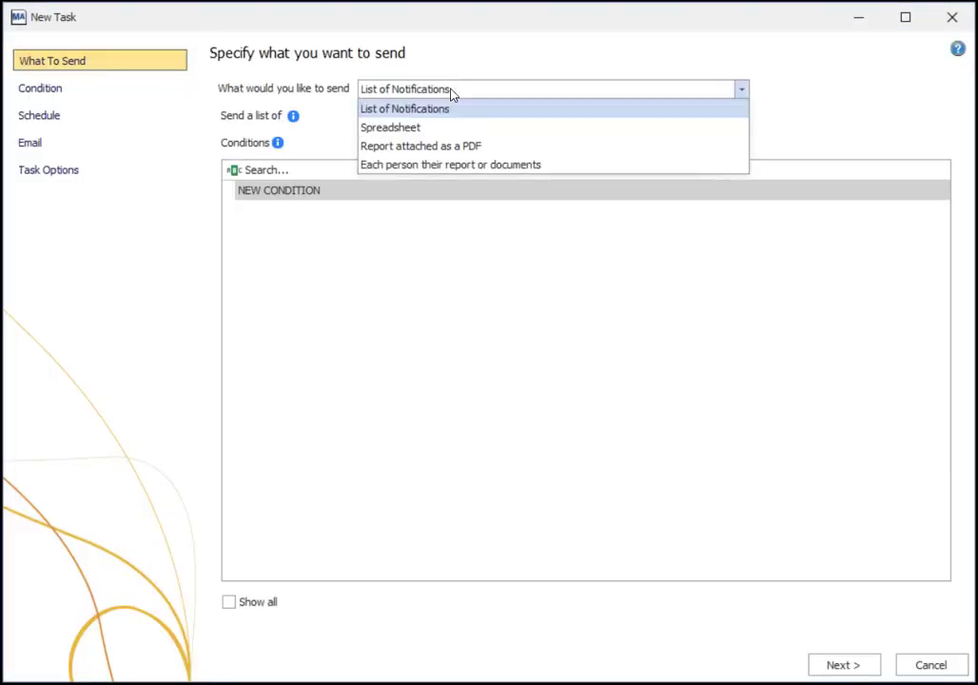
pyautogui.click(436, 151)
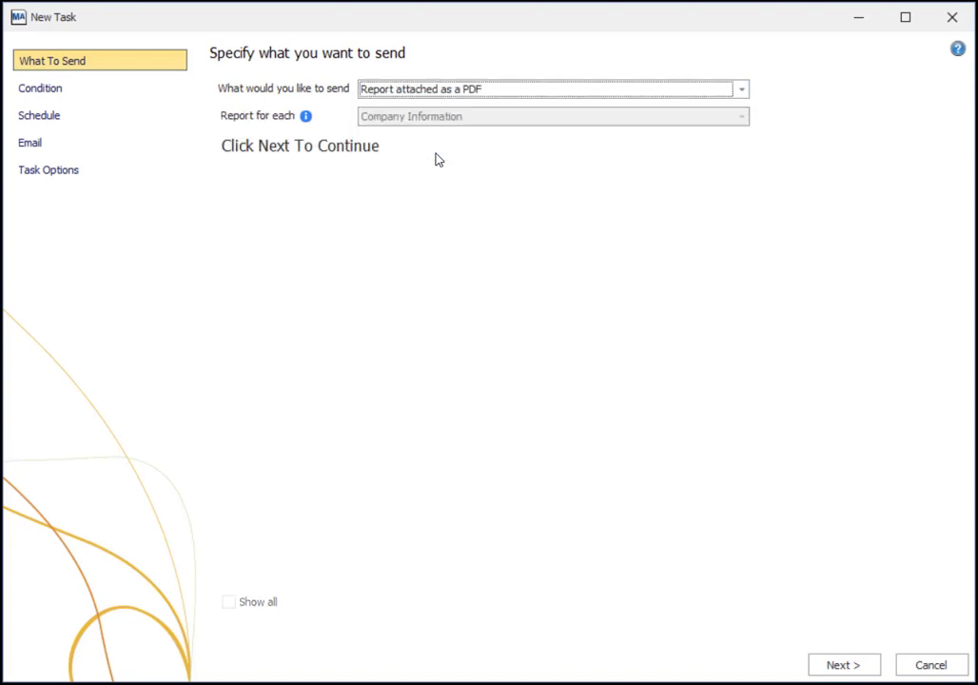
pyautogui.click(843, 665)
# - Schedule the report task to run every 2 weeks at 8:00 AM, with Wednesday selected
pyautogui.click(238, 126)
pyautogui.click(323, 310)
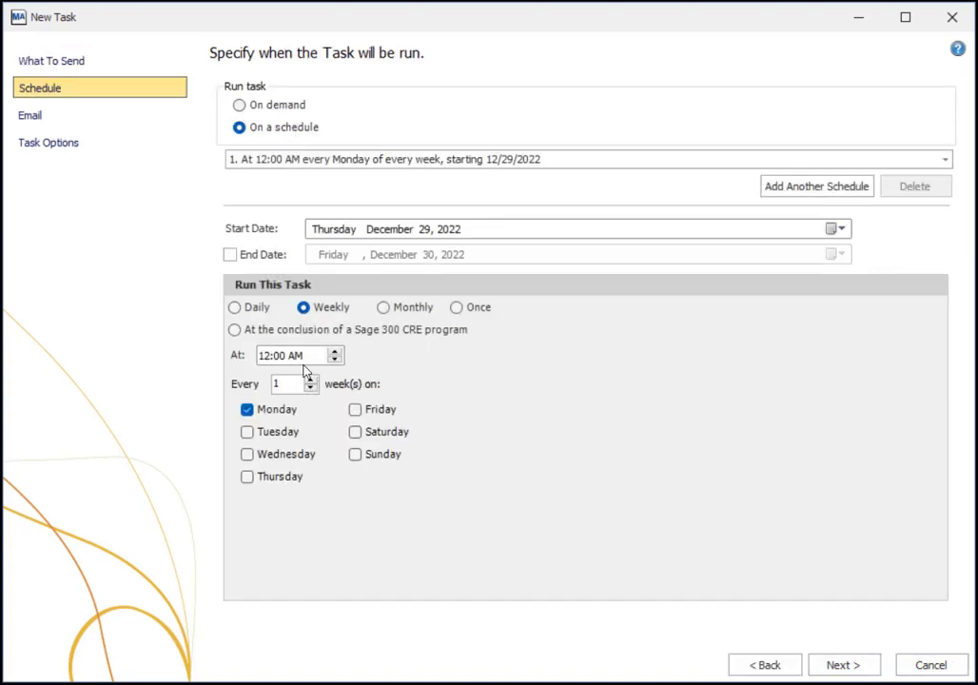
pyautogui.click(310, 378)
pyautogui.click(265, 356)
pyautogui.write('08')
pyautogui.click(285, 409)
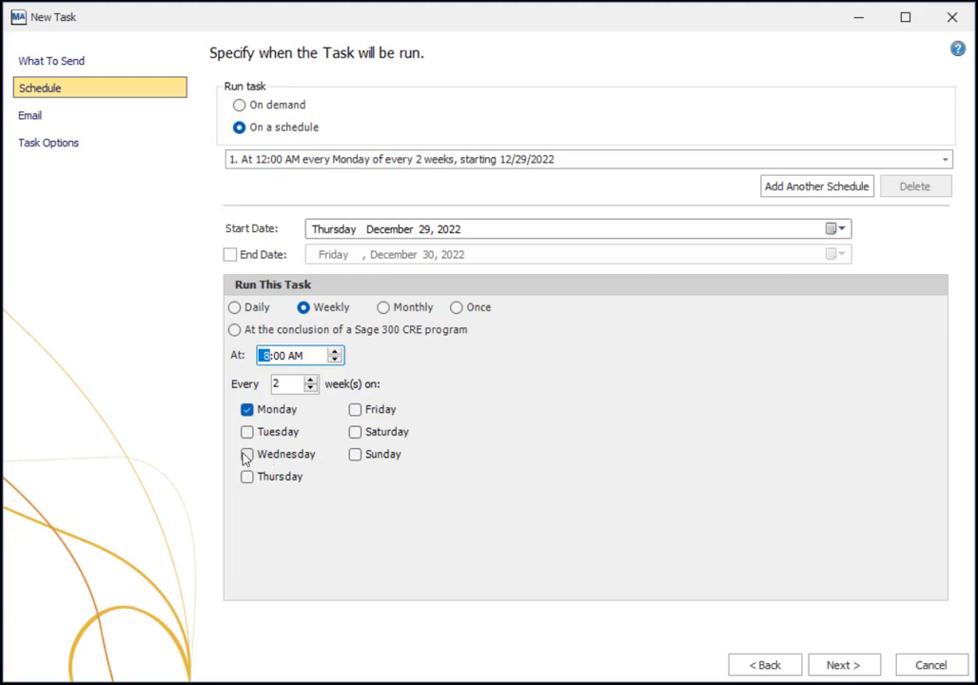
pyautogui.click(247, 454)
pyautogui.click(842, 665)
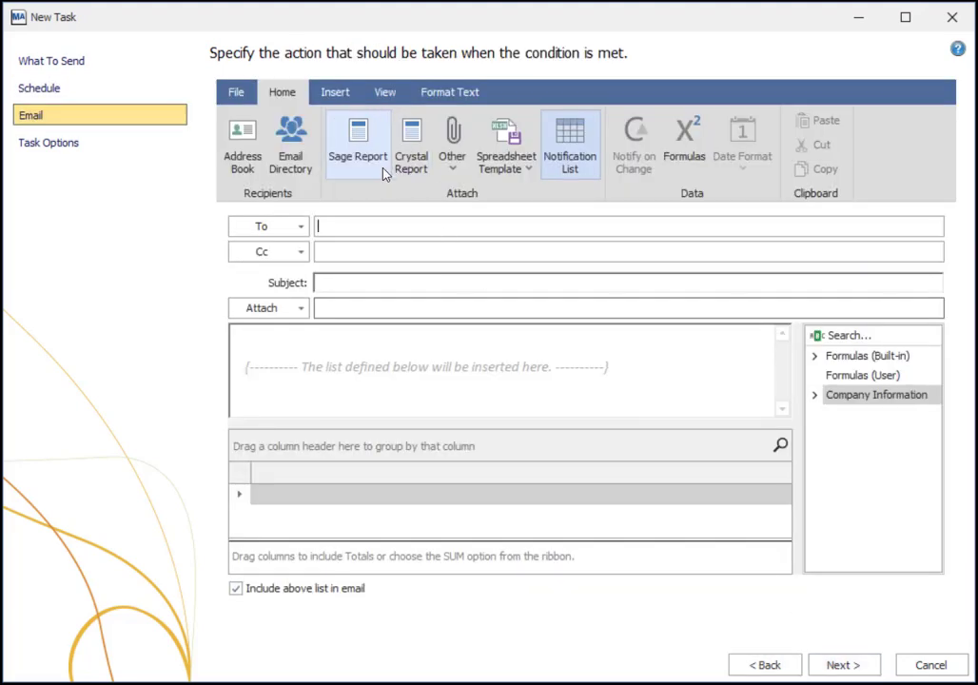
# - Attach the Sage Profit Variance report from the Job Cost Cost Control reports, using the current date as its report date
pyautogui.click(357, 148)
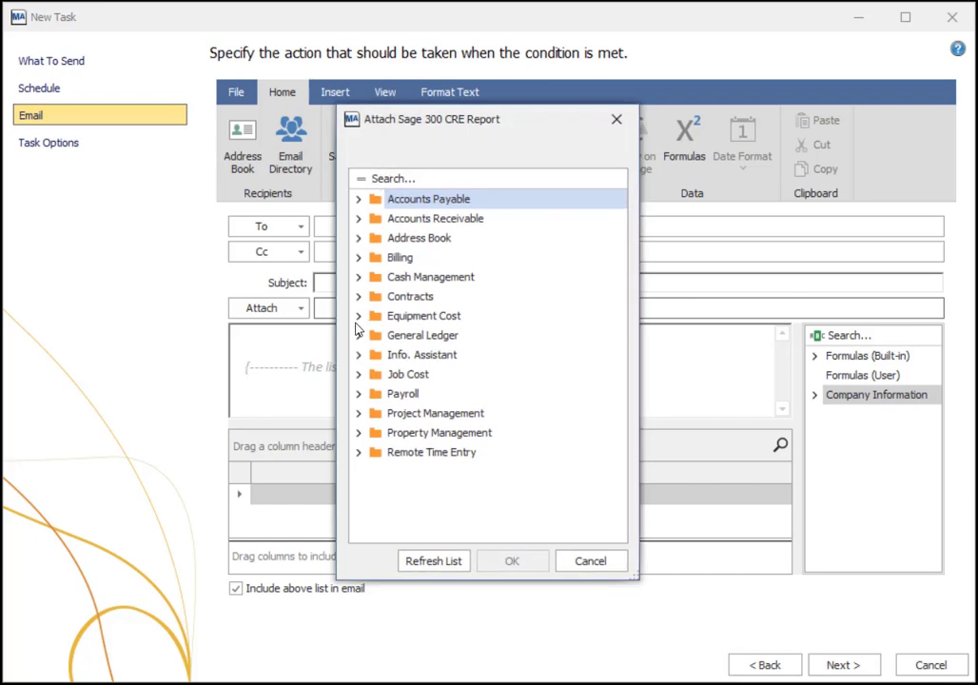
pyautogui.click(359, 376)
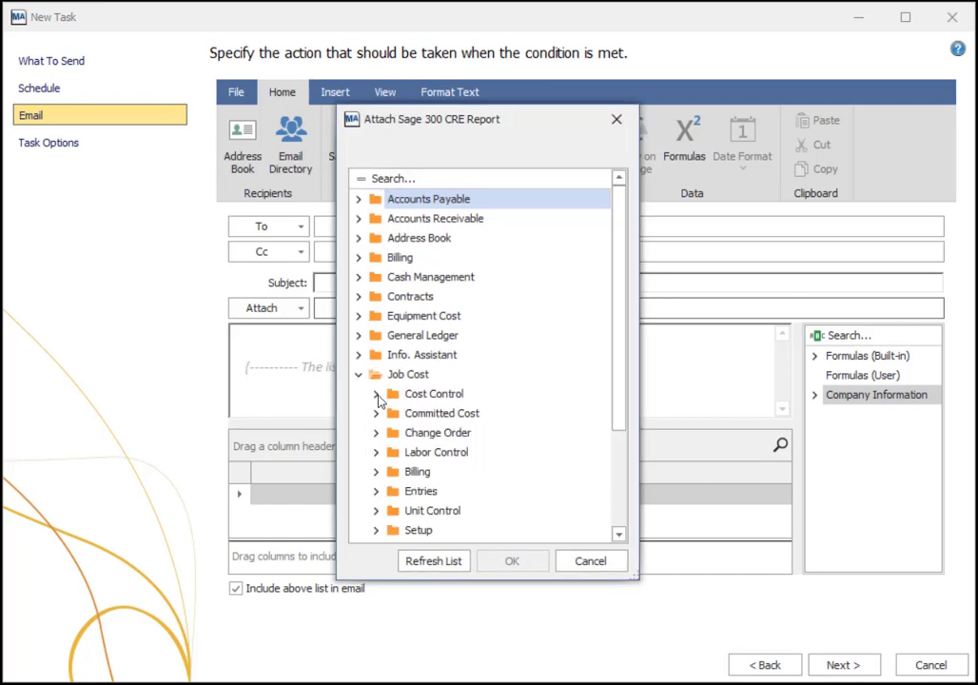
pyautogui.click(378, 394)
pyautogui.doubleClick(464, 454)
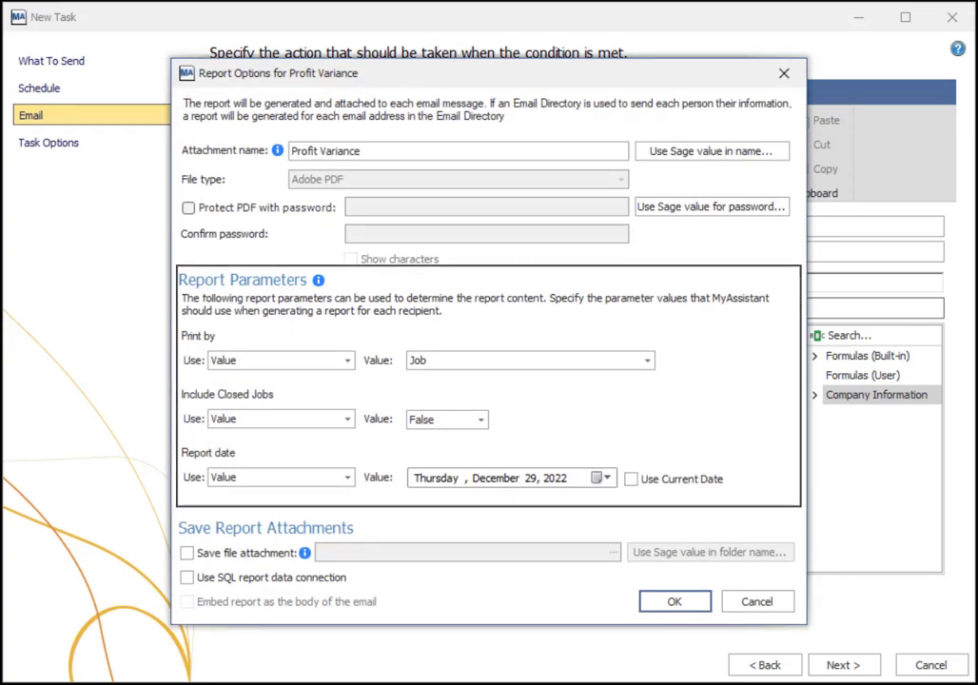
pyautogui.click(677, 477)
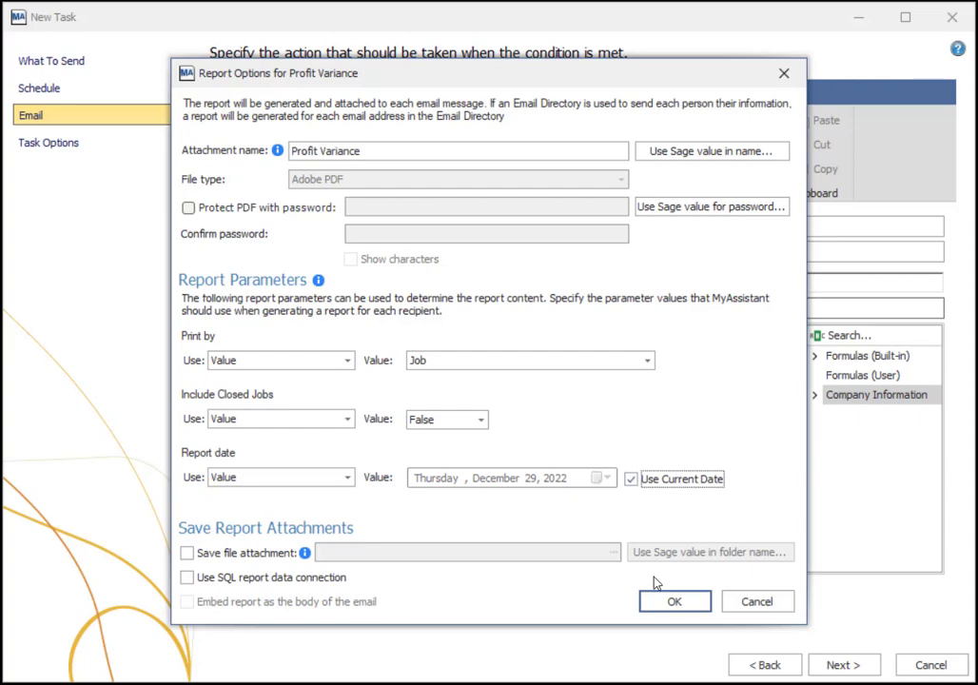
pyautogui.click(671, 601)
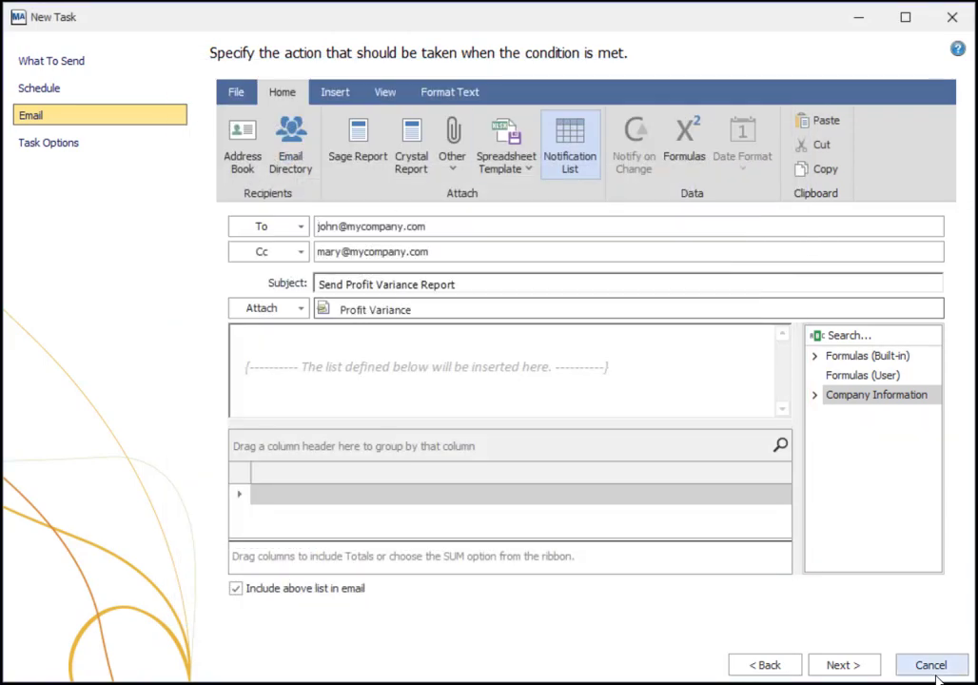
# - Finish creating the Send Profit Variance Report task and run it with its notifications sent
pyautogui.click(856, 667)
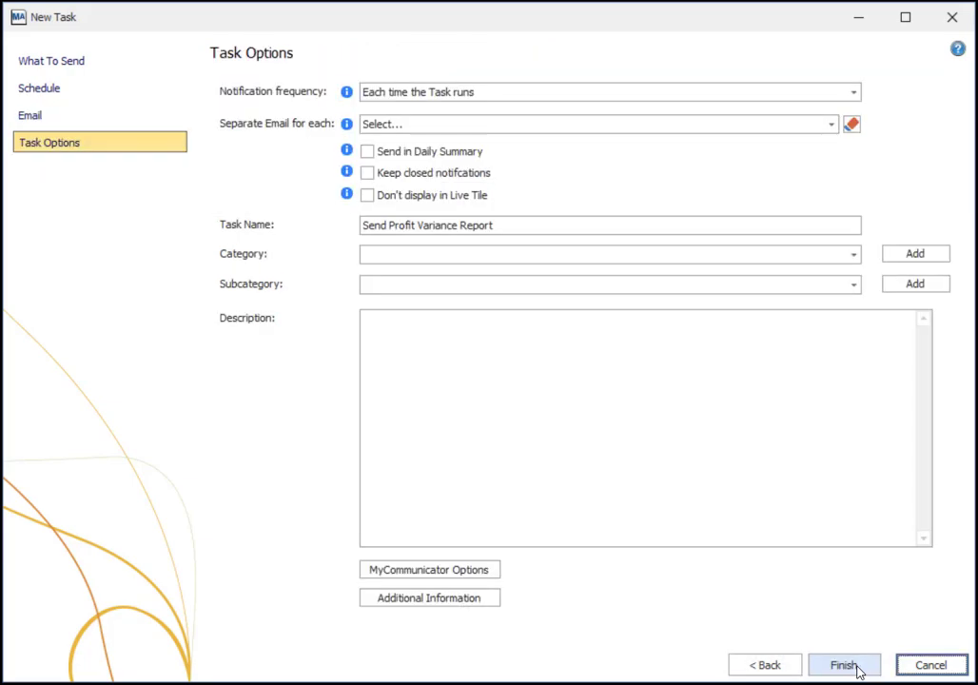
pyautogui.click(843, 665)
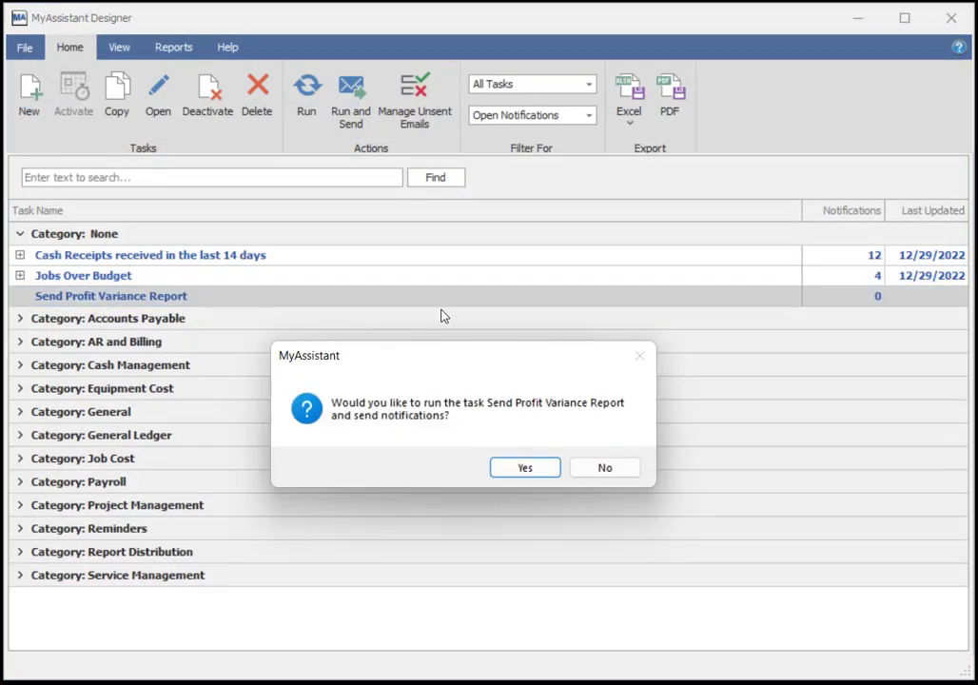
pyautogui.click(553, 468)
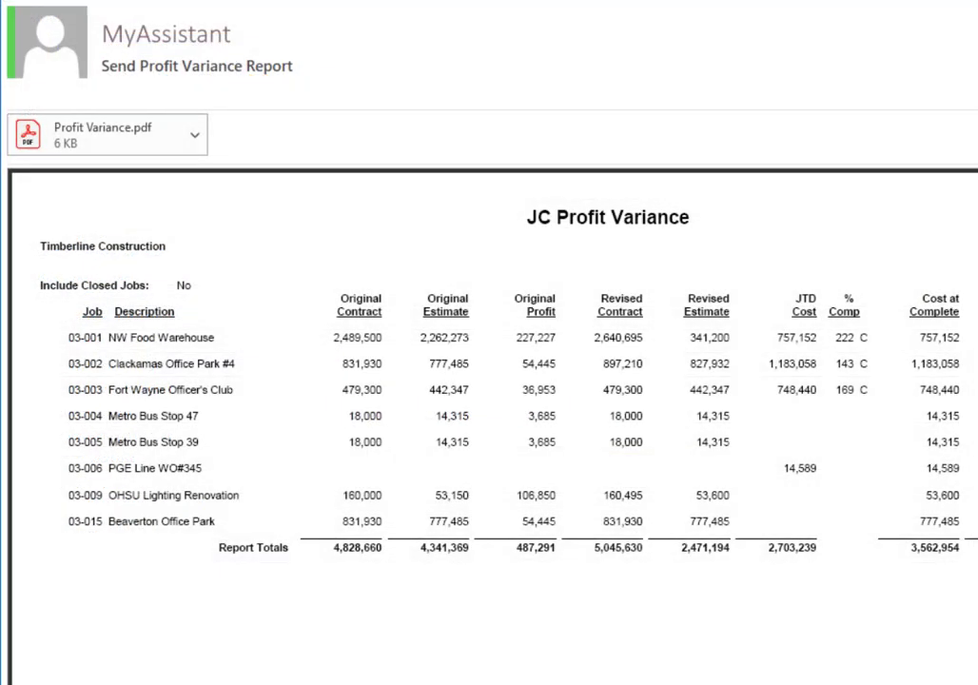